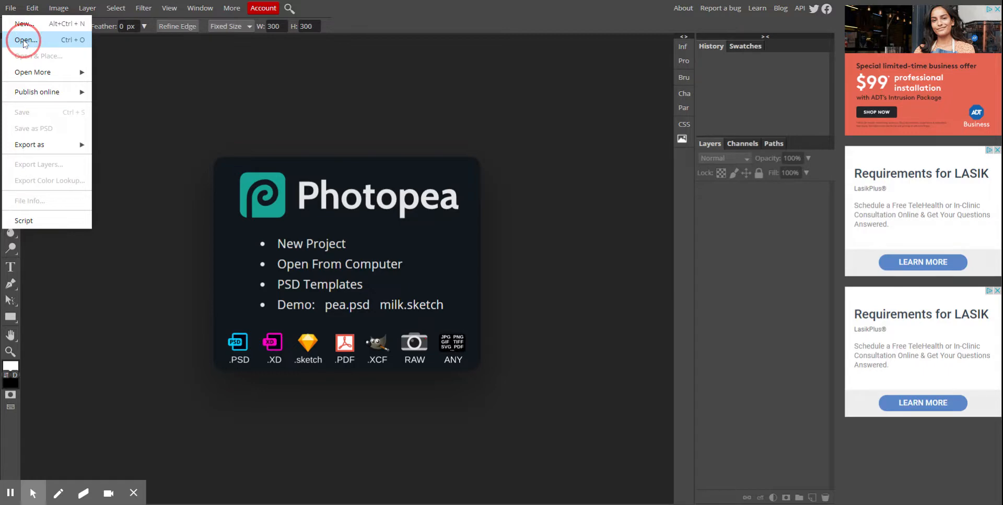
Open File_000.psd and resize the image to a width of 10 in at 300 DPI, keeping the proportions
{"action": "left_click", "coordinate": [24, 40]}
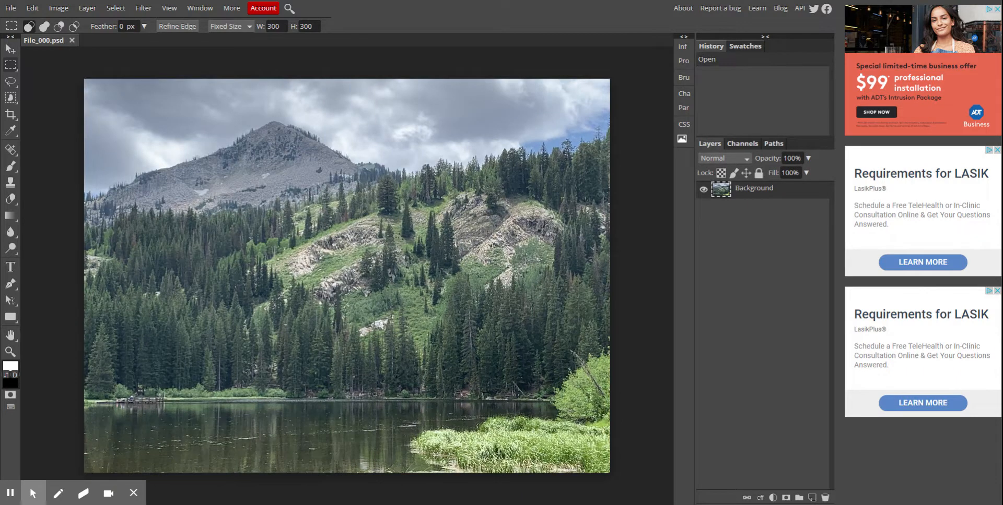
{"action": "left_click", "coordinate": [55, 9]}
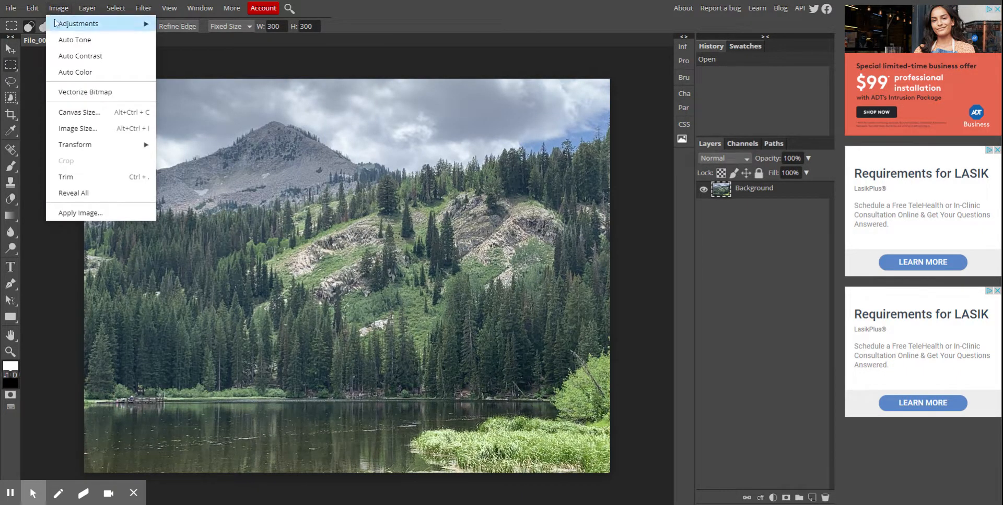
{"action": "left_click", "coordinate": [80, 131]}
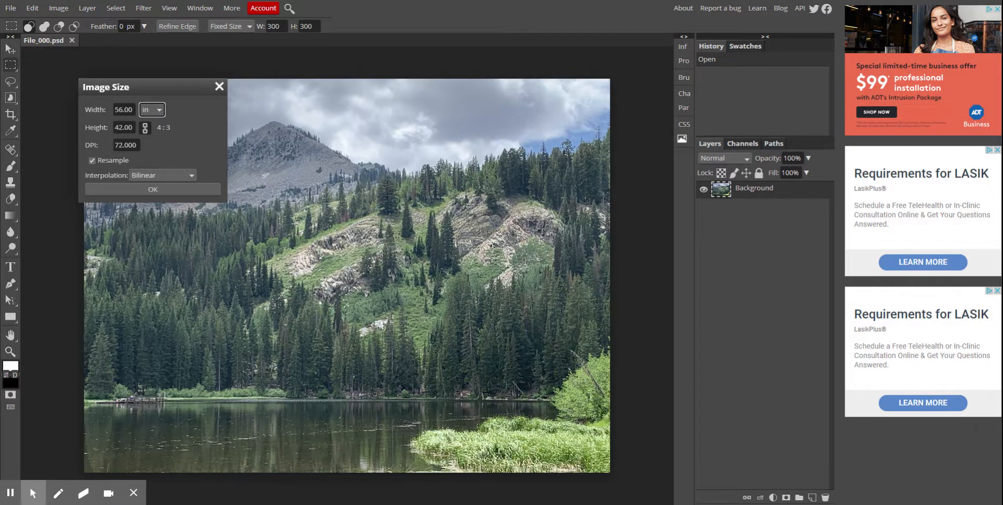
{"action": "key", "text": "shift+Tab"}
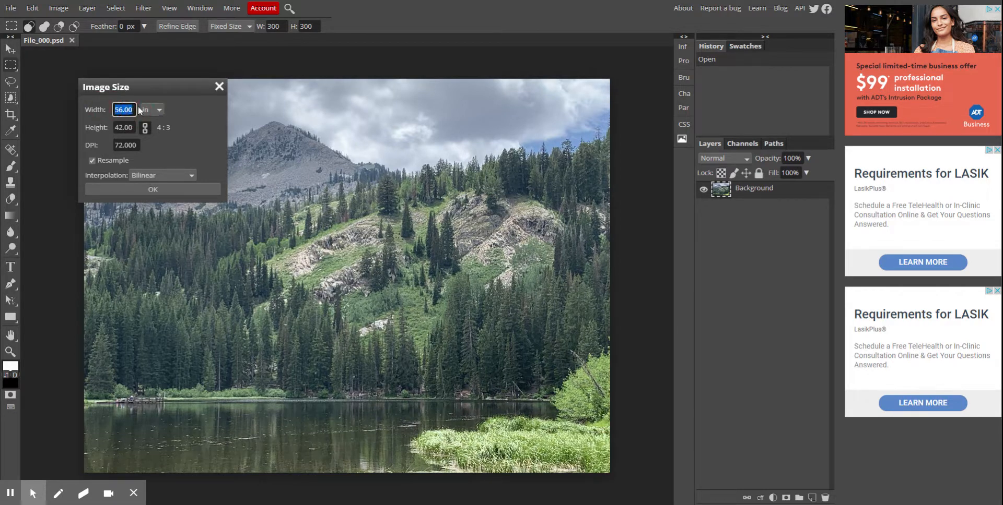
{"action": "type", "text": "10"}
{"action": "left_click", "coordinate": [156, 134]}
{"action": "left_click", "coordinate": [82, 137]}
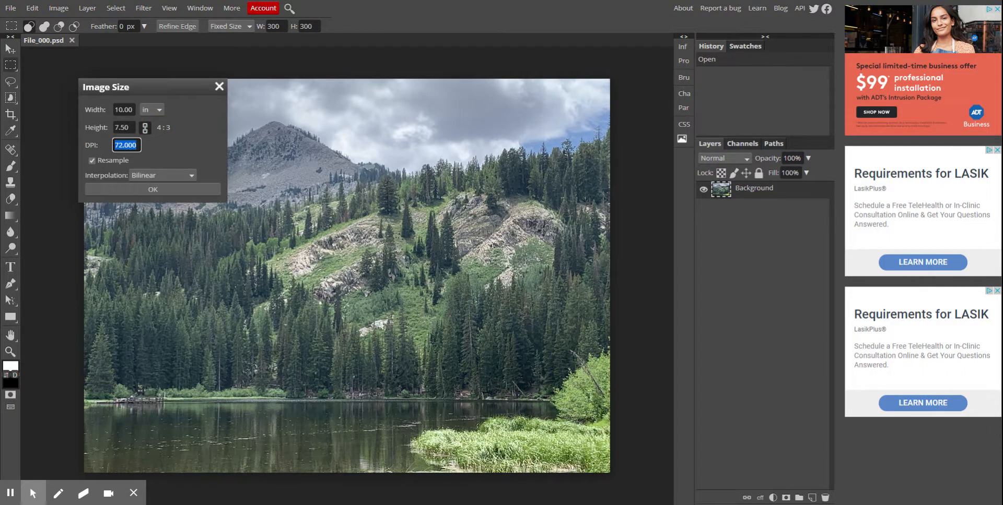
{"action": "type", "text": "300"}
{"action": "left_click", "coordinate": [165, 191]}
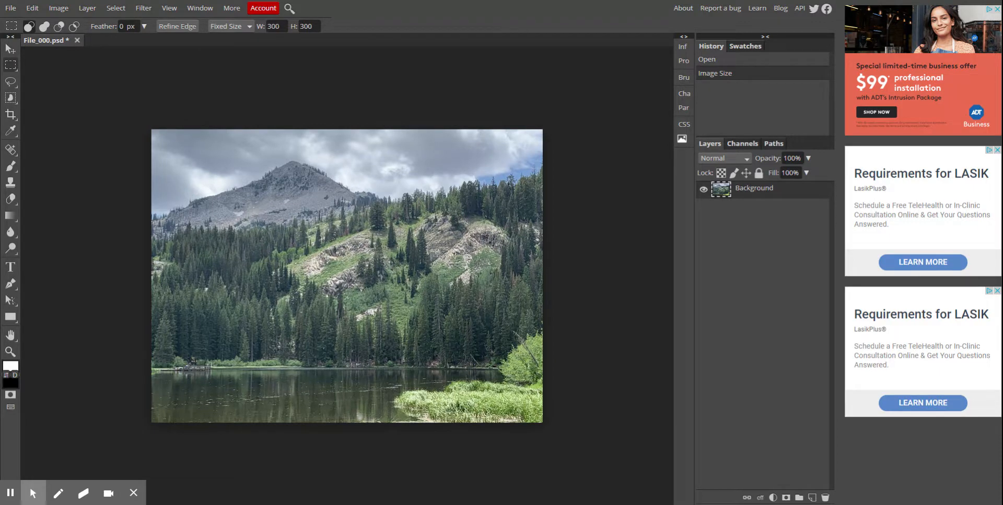
Apply a Levels adjustment with RGB input values 28, 1.14 and 247, and compare the photo with its state before the adjustment
{"action": "left_click", "coordinate": [65, 9]}
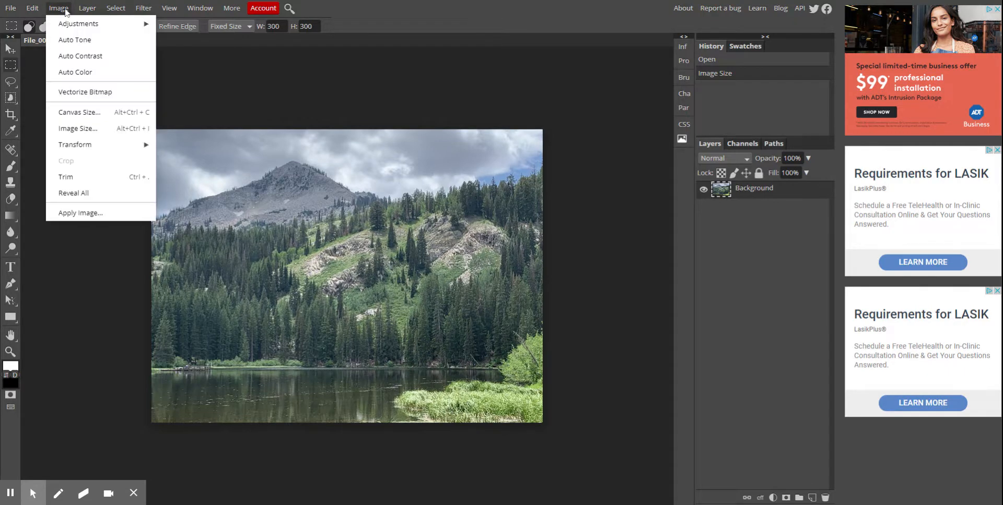
{"action": "mouse_move", "coordinate": [67, 23]}
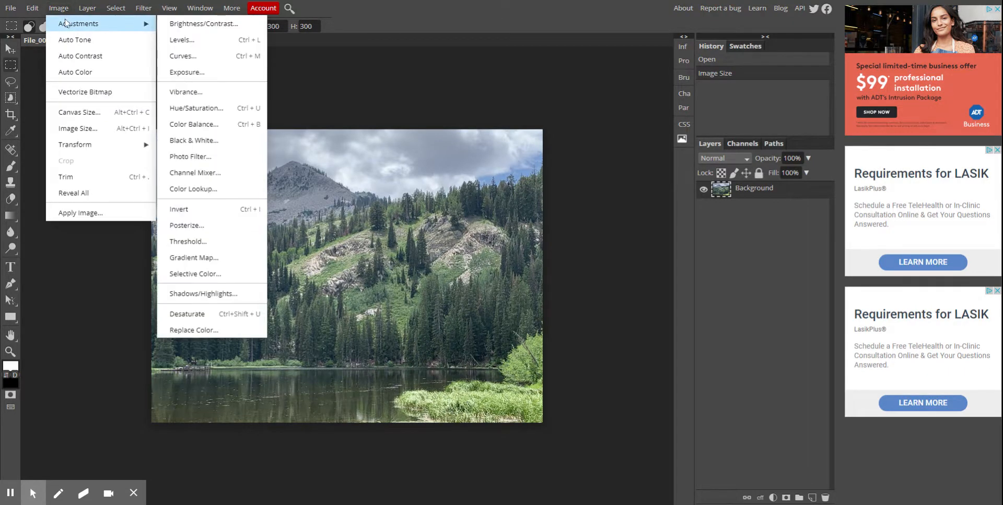
{"action": "left_click", "coordinate": [189, 42]}
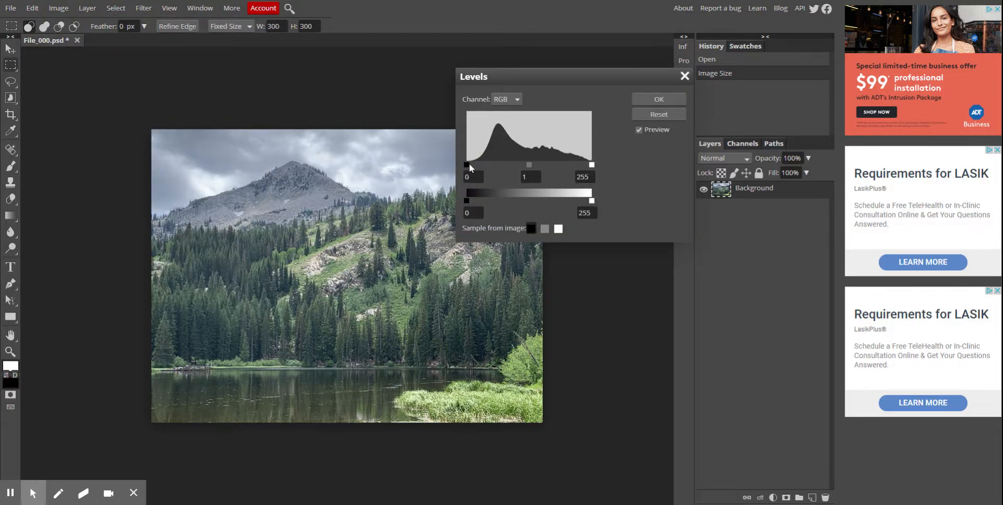
{"action": "left_click_drag", "start_coordinate": [467, 165], "coordinate": [534, 166]}
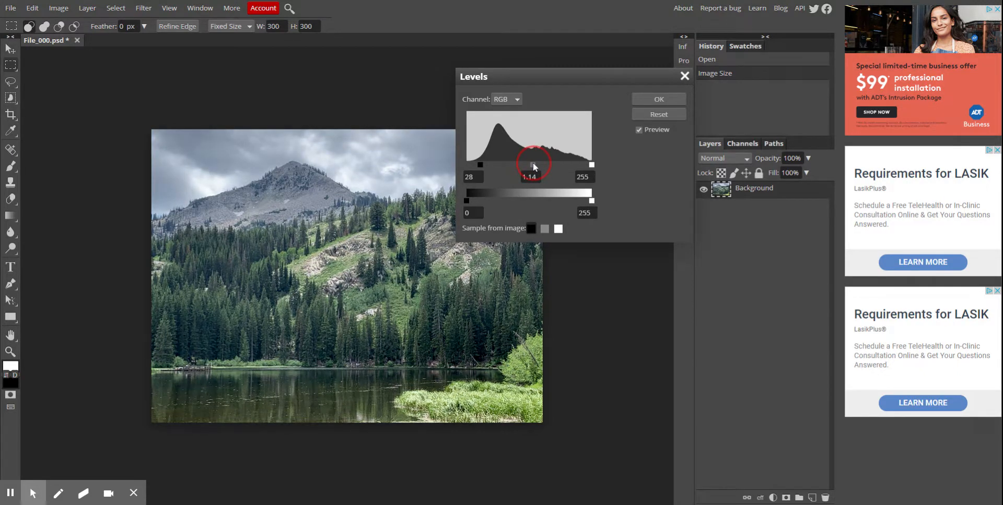
{"action": "left_click_drag", "start_coordinate": [591, 165], "coordinate": [589, 168]}
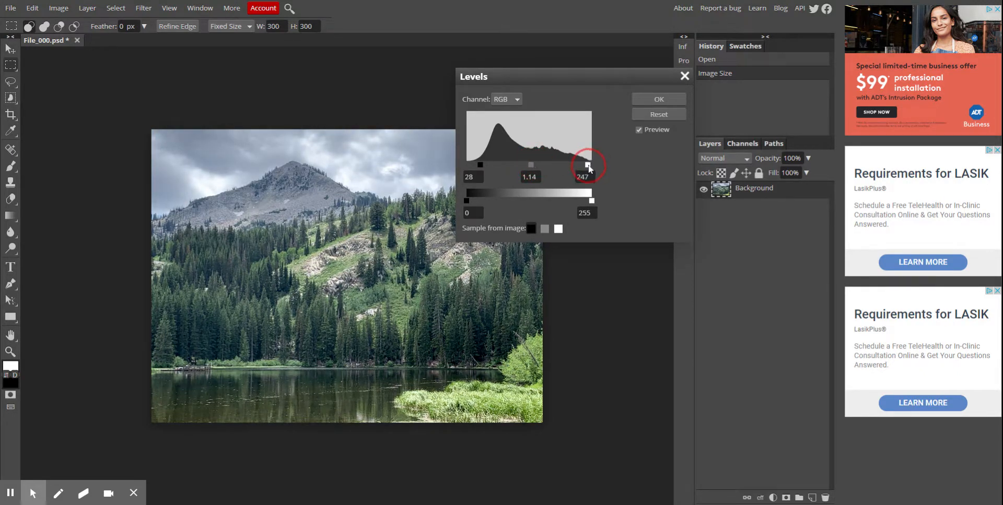
{"action": "left_click", "coordinate": [657, 97]}
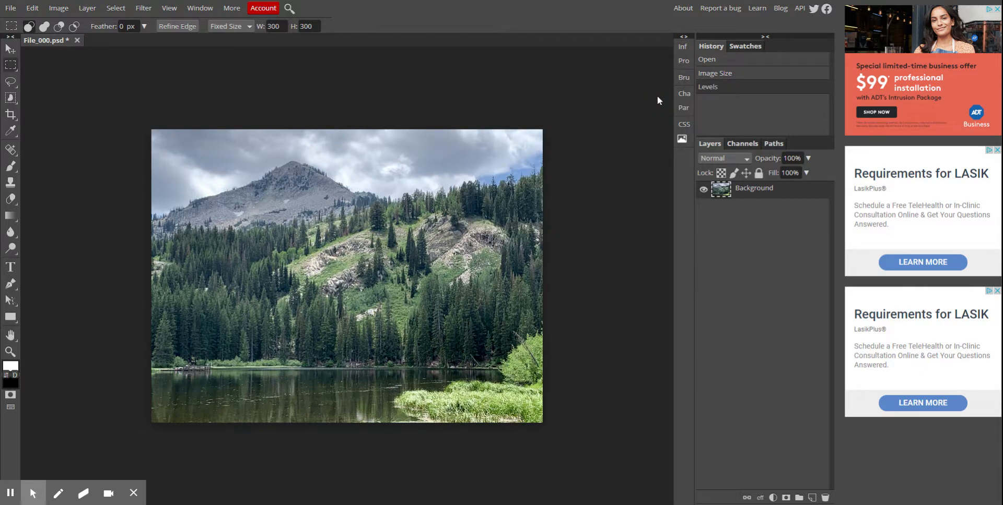
{"action": "left_click", "coordinate": [742, 75]}
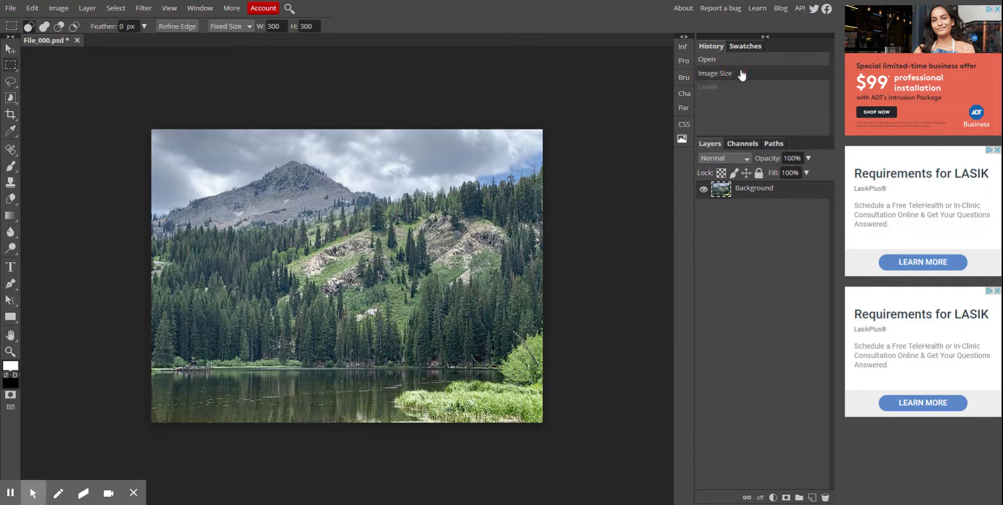
{"action": "left_click", "coordinate": [742, 87]}
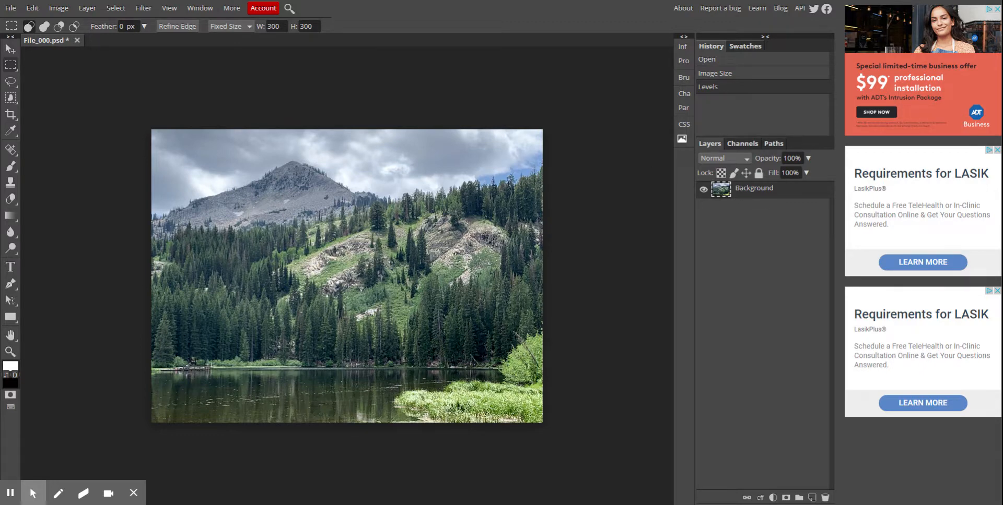
Add a solid color fill layer in white (ffffff) above the Background layer
{"action": "left_click", "coordinate": [88, 8]}
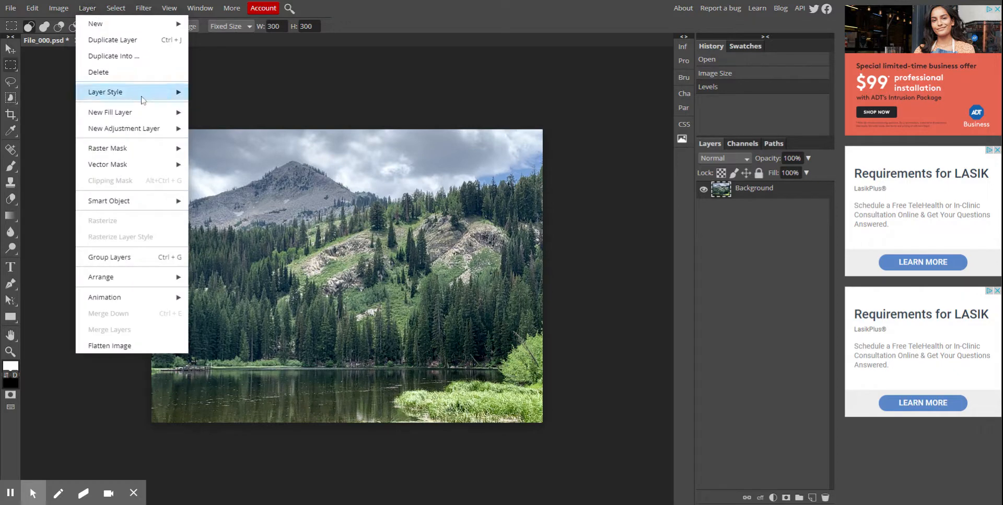
{"action": "mouse_move", "coordinate": [165, 115]}
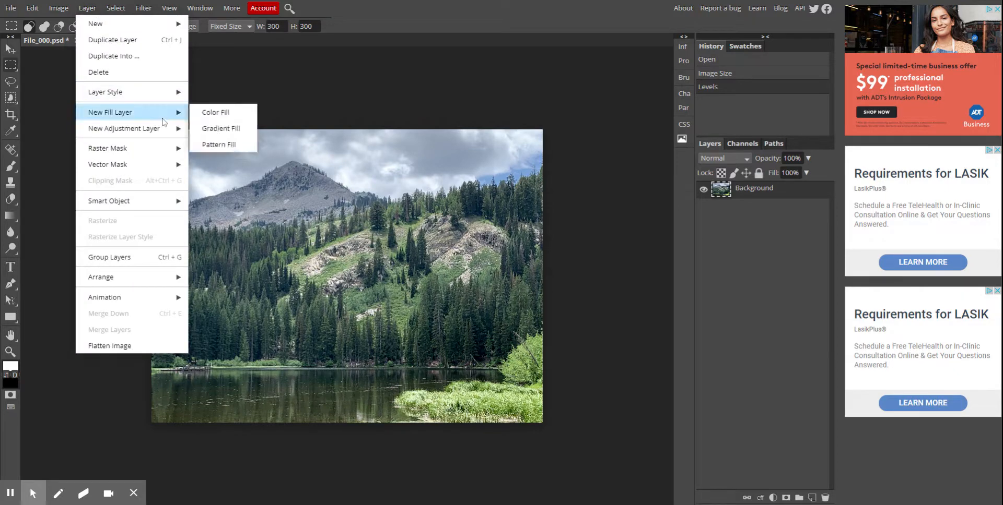
{"action": "left_click", "coordinate": [228, 113]}
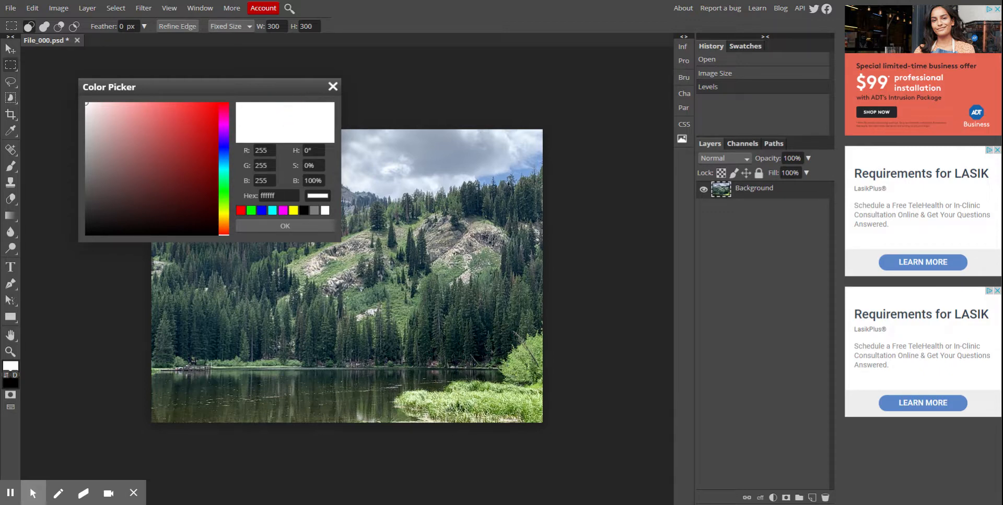
{"action": "mouse_move", "coordinate": [147, 139]}
{"action": "left_mouse_down"}
{"action": "mouse_move", "coordinate": [180, 177]}
{"action": "mouse_move", "coordinate": [180, 142]}
{"action": "mouse_move", "coordinate": [148, 133]}
{"action": "left_mouse_up"}
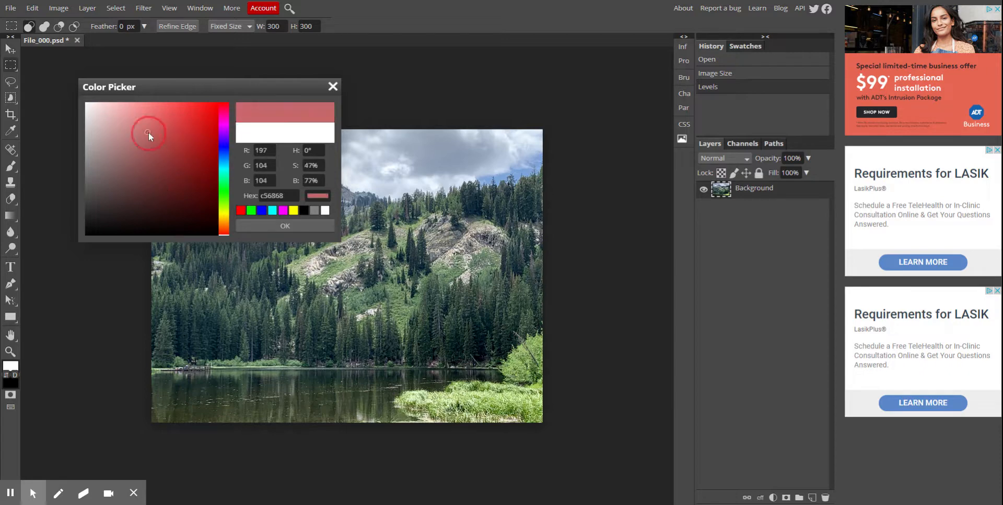
{"action": "left_click", "coordinate": [325, 211]}
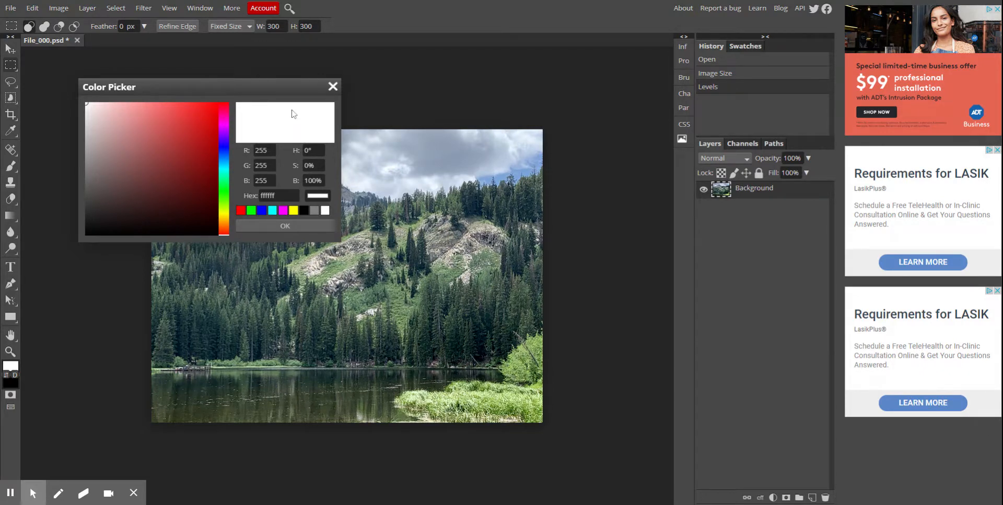
{"action": "left_click", "coordinate": [293, 227]}
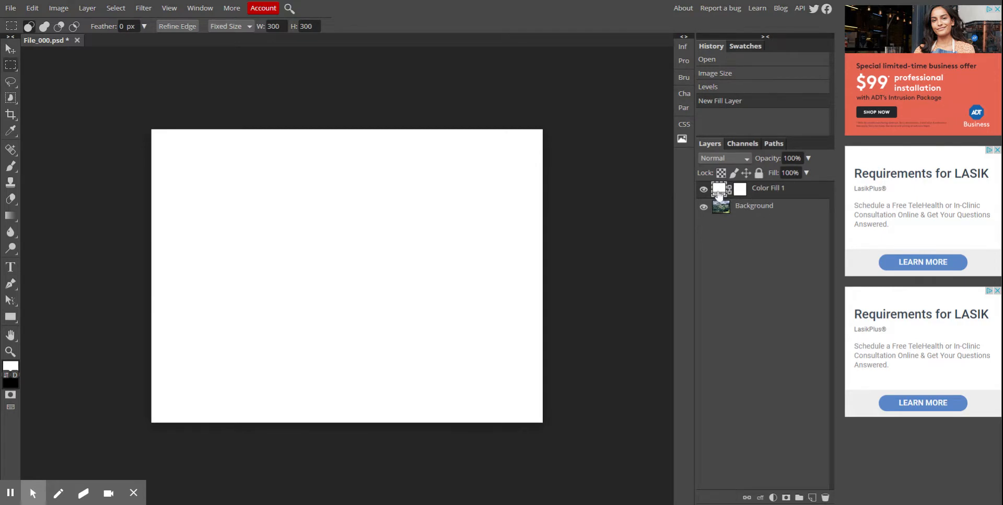
Duplicate the Background layer and move the copy above the white fill layer
{"action": "left_click", "coordinate": [746, 209]}
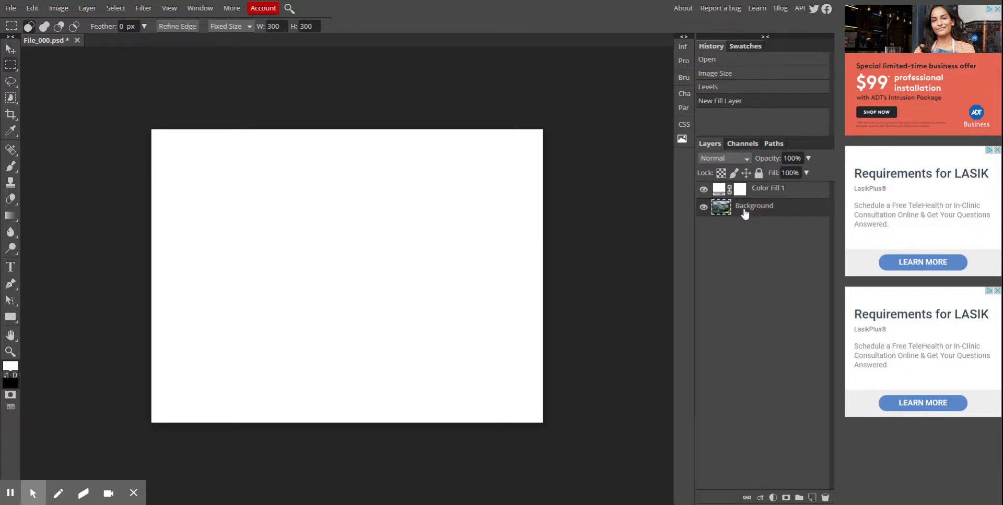
{"action": "right_click", "coordinate": [744, 210]}
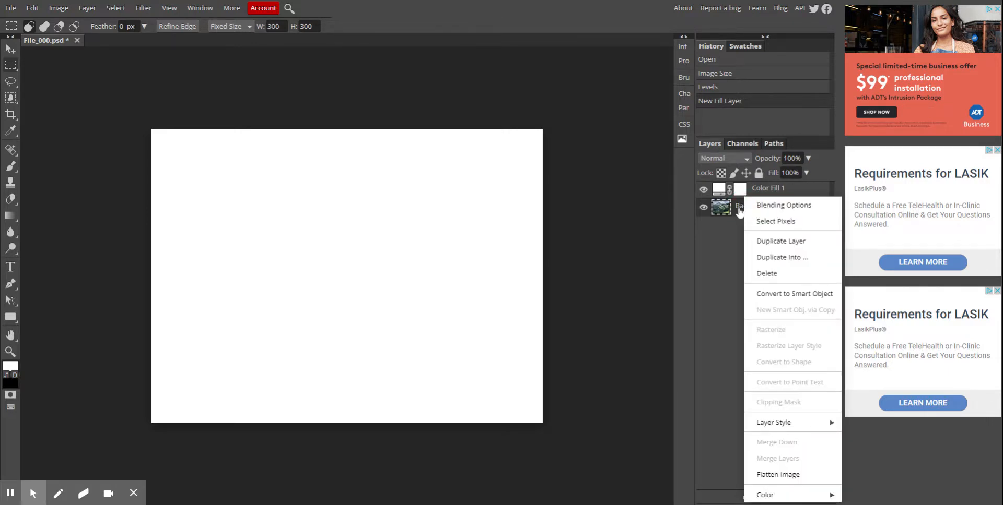
{"action": "left_click", "coordinate": [733, 243]}
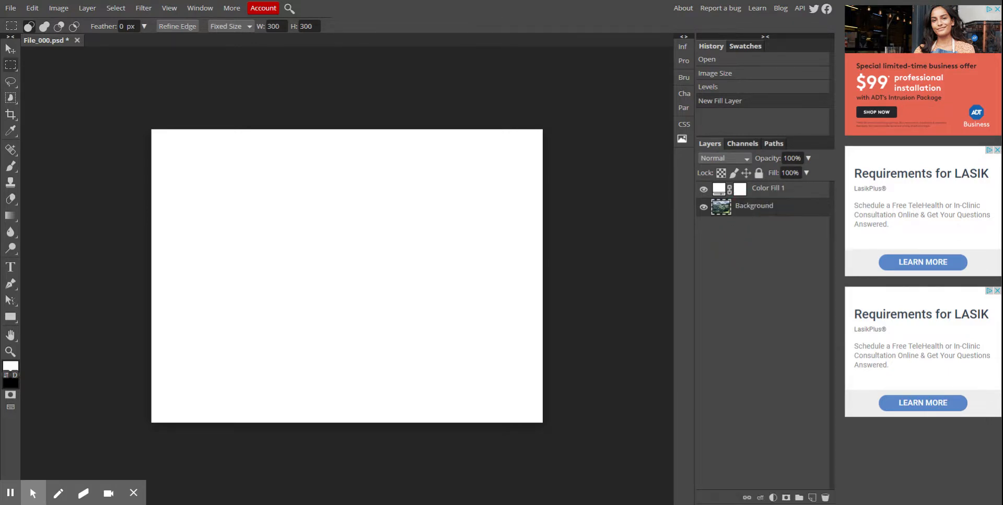
{"action": "left_click", "coordinate": [87, 8]}
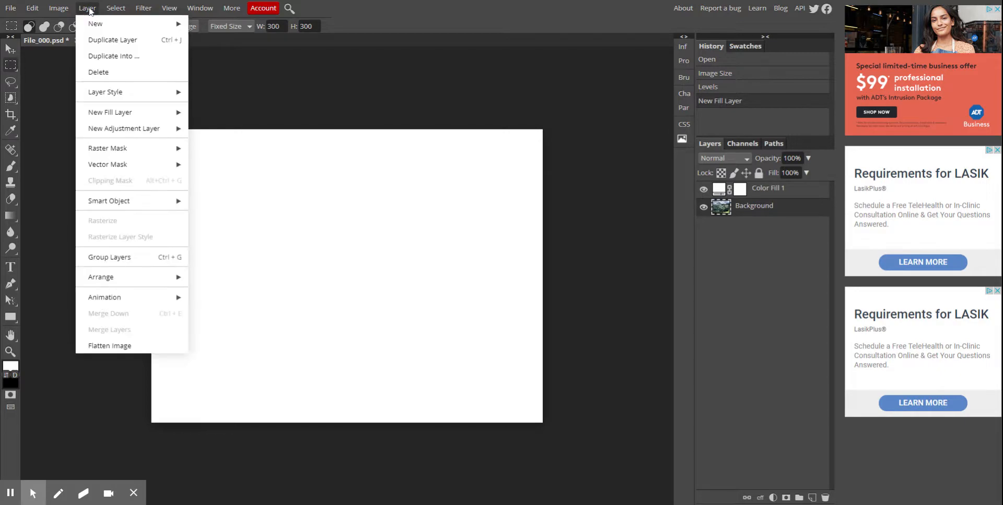
{"action": "left_click", "coordinate": [98, 41]}
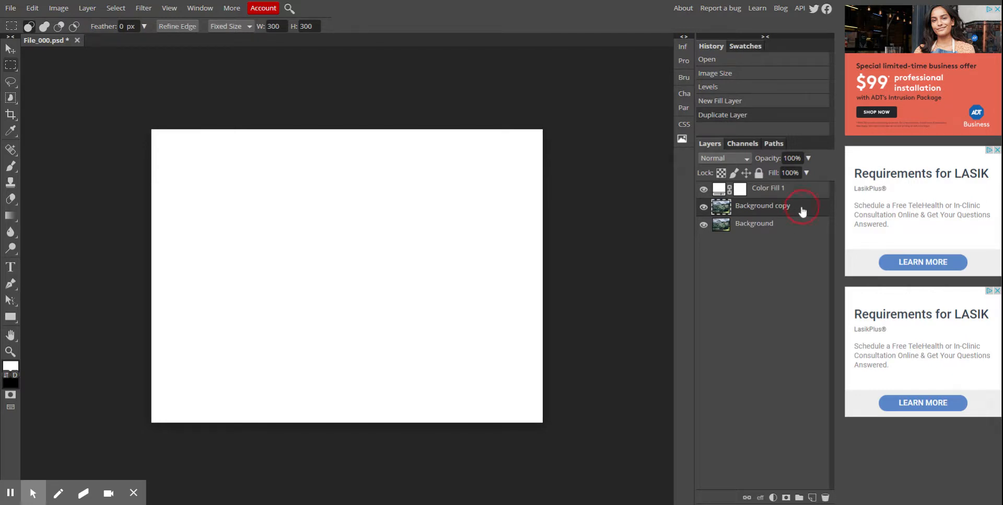
{"action": "left_click_drag", "start_coordinate": [802, 205], "coordinate": [802, 188]}
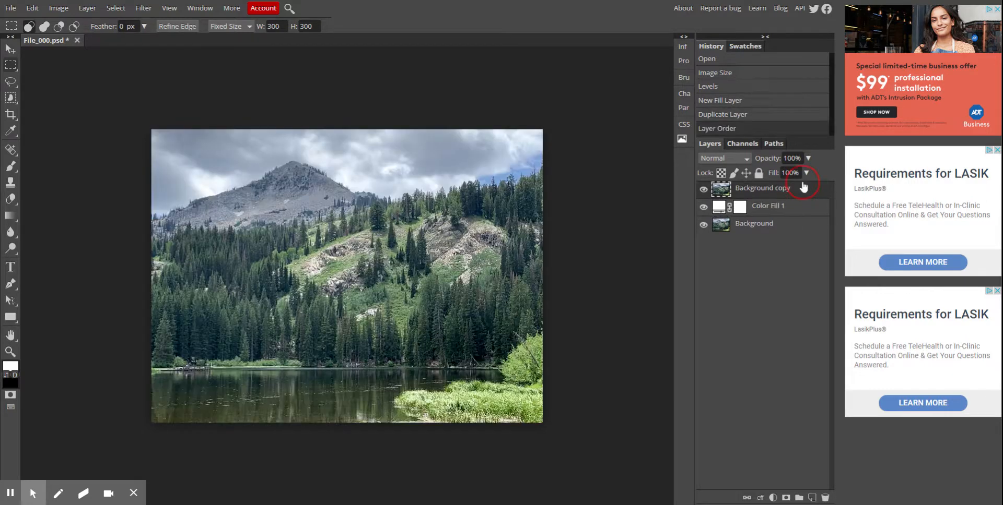
Rename the duplicated photo layer as Source
{"action": "double_click", "coordinate": [752, 189]}
{"action": "type", "text": "Source"}
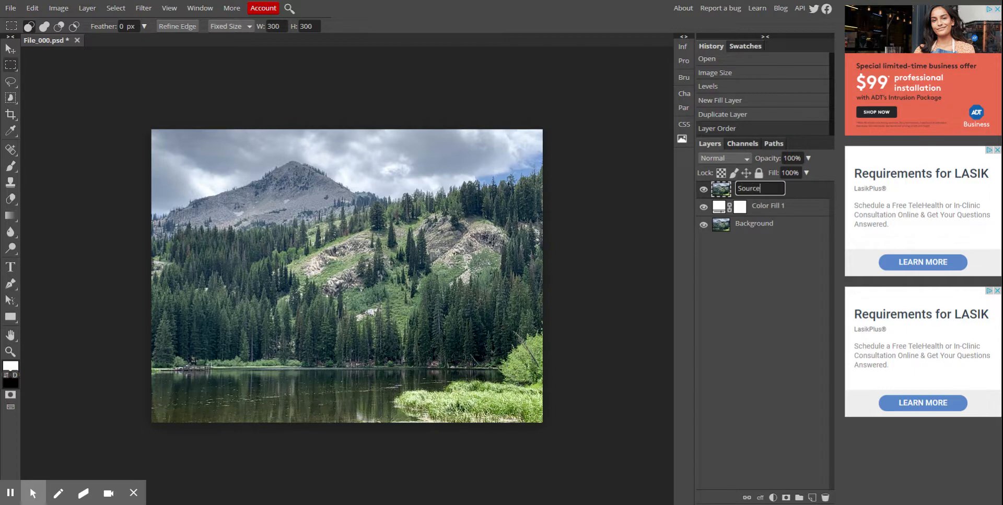
{"action": "key", "text": "Return"}
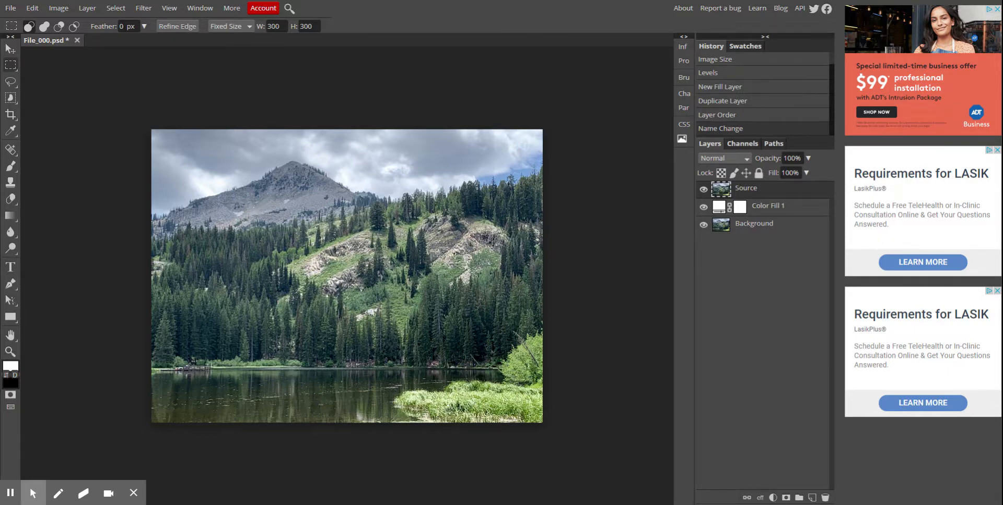
Make a fixed-size 300 by 300 rectangular selection over the sky and the mountain's left slope on the Source layer
{"action": "left_click", "coordinate": [13, 67]}
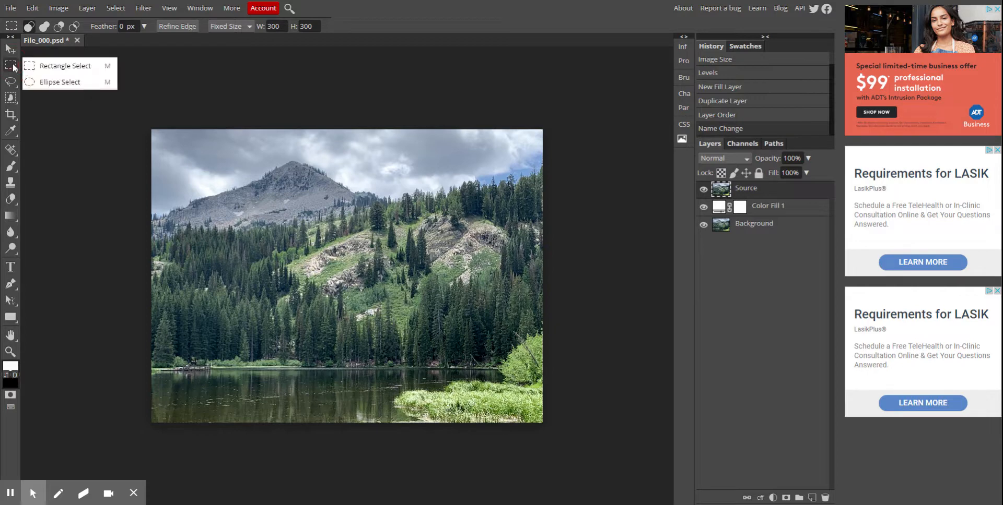
{"action": "left_click", "coordinate": [54, 66]}
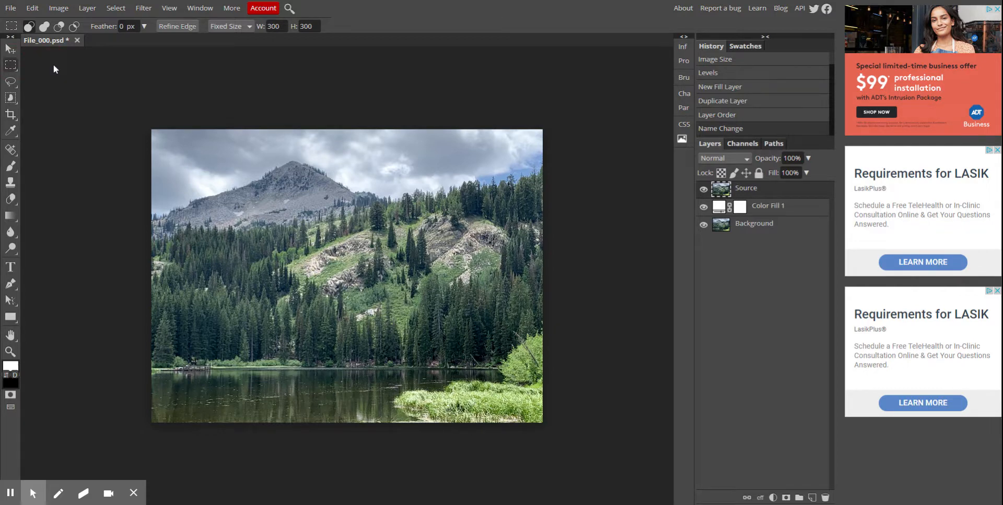
{"action": "left_click", "coordinate": [226, 39]}
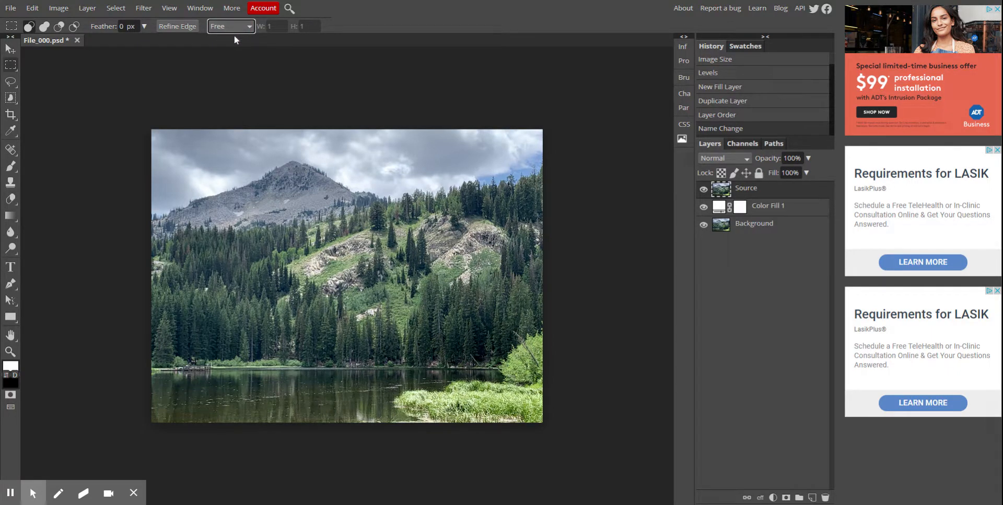
{"action": "left_click", "coordinate": [234, 36]}
{"action": "left_click", "coordinate": [283, 26]}
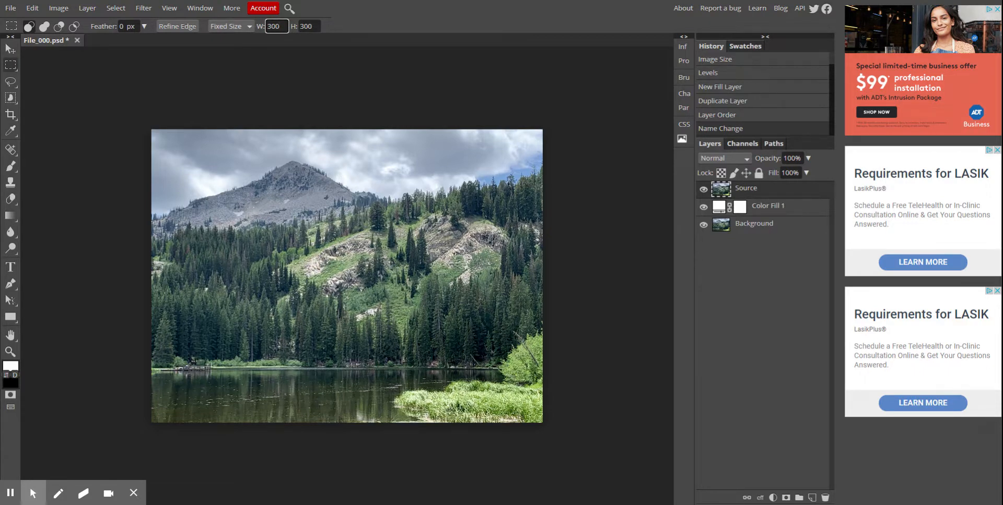
{"action": "left_click_drag", "start_coordinate": [205, 158], "coordinate": [205, 196]}
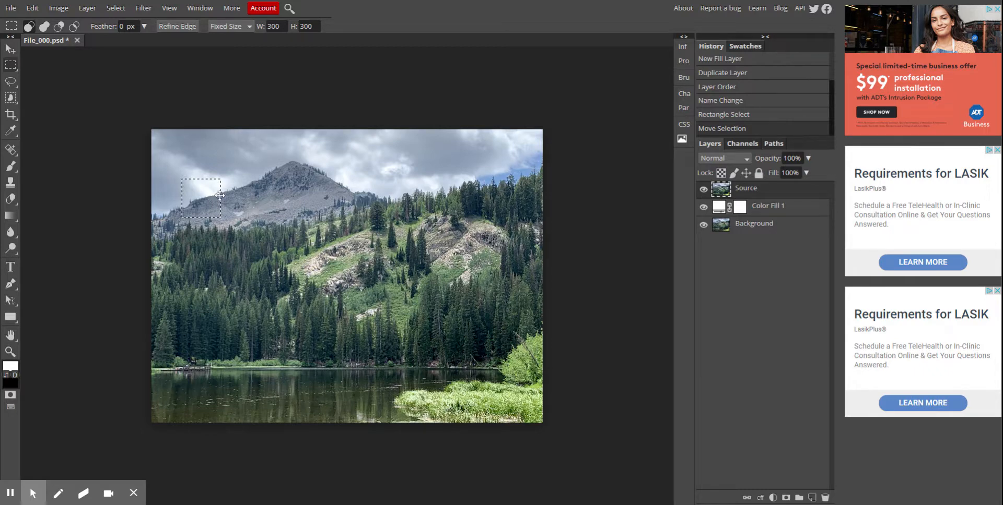
Copy the selected square of the Source layer to a new layer and check it by briefly hiding the Source layer
{"action": "key", "text": "ctrl+j"}
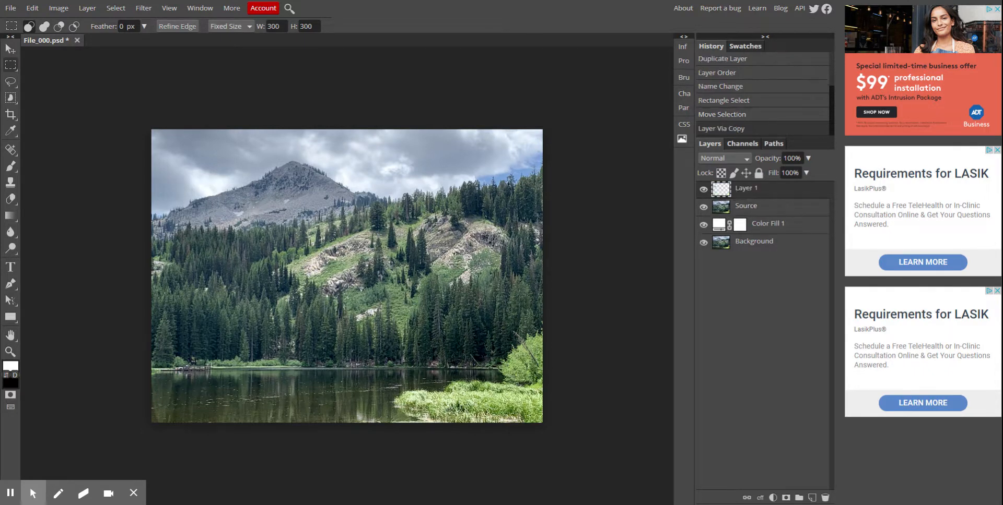
{"action": "left_click", "coordinate": [703, 208]}
{"action": "left_click", "coordinate": [703, 208]}
Add a Stroke effect to Layer 1, positioned outside with a size of 10 px
{"action": "double_click", "coordinate": [776, 195]}
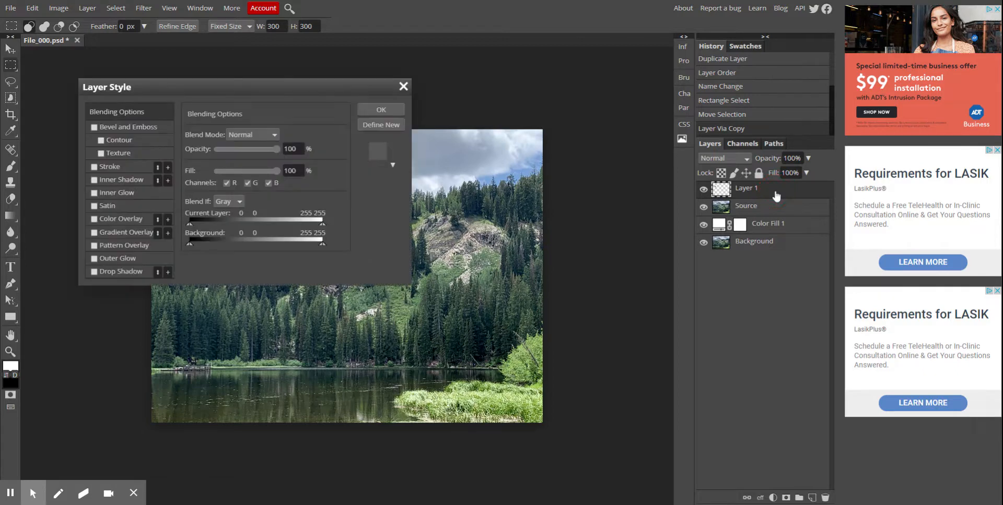
{"action": "left_click", "coordinate": [94, 167]}
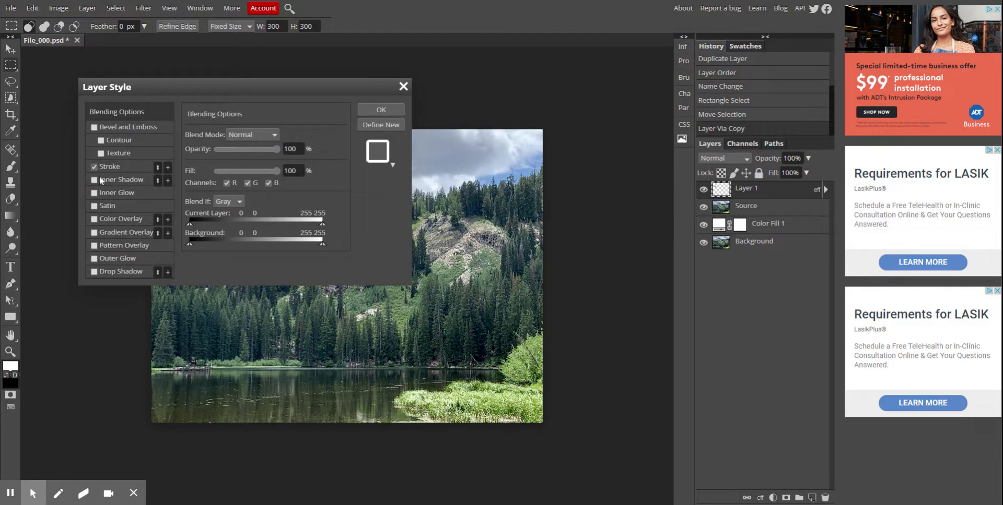
{"action": "left_click", "coordinate": [123, 170]}
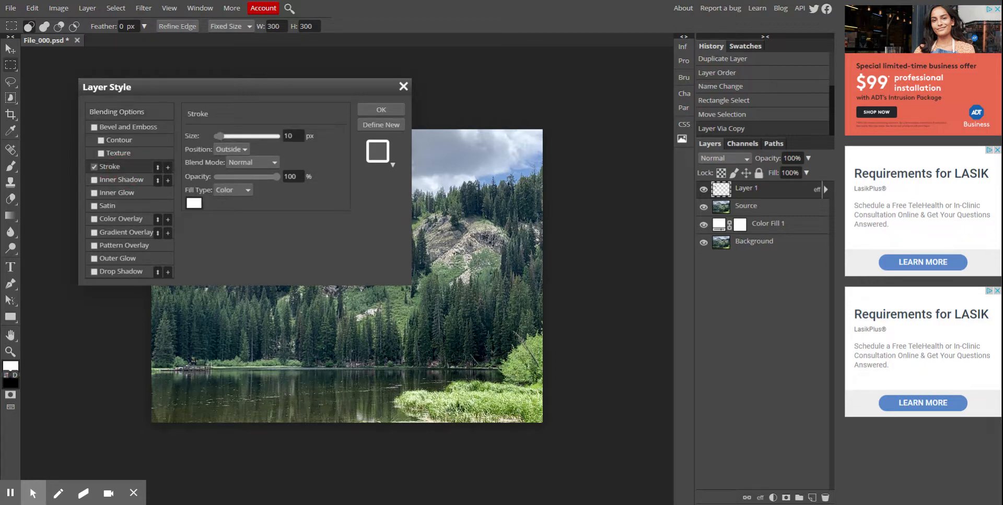
{"action": "left_click", "coordinate": [288, 136]}
{"action": "left_click", "coordinate": [294, 136]}
{"action": "double_click", "coordinate": [293, 136]}
Set the stroke colour to white (ffffff) and apply the layer style
{"action": "left_click", "coordinate": [194, 203]}
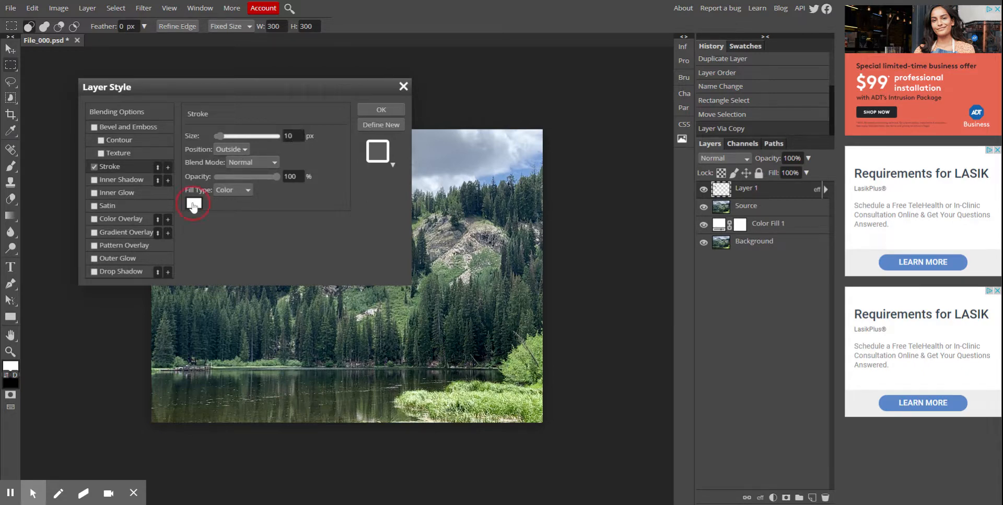
{"action": "mouse_move", "coordinate": [249, 187]}
{"action": "left_mouse_down"}
{"action": "mouse_move", "coordinate": [238, 231]}
{"action": "mouse_move", "coordinate": [201, 211]}
{"action": "mouse_move", "coordinate": [257, 193]}
{"action": "mouse_move", "coordinate": [195, 189]}
{"action": "mouse_move", "coordinate": [226, 199]}
{"action": "left_mouse_up"}
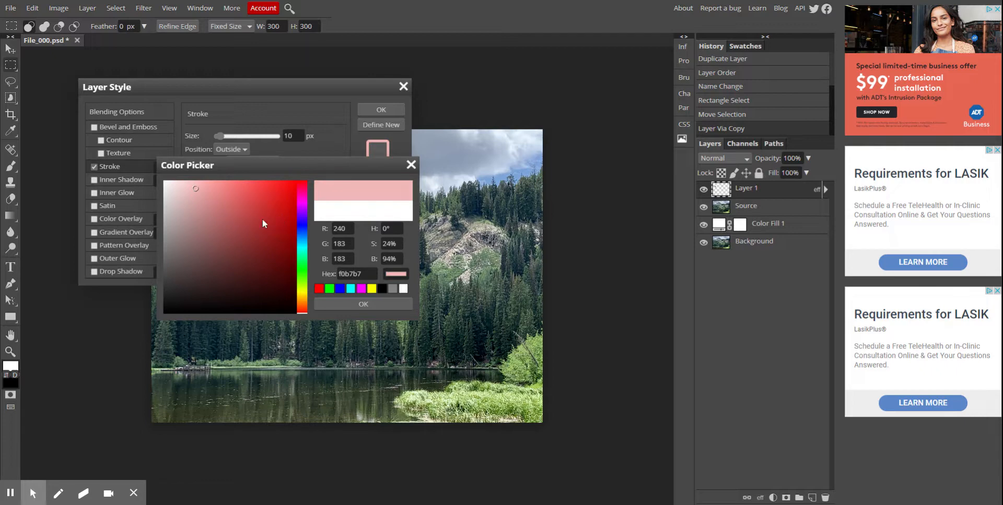
{"action": "left_click", "coordinate": [225, 233]}
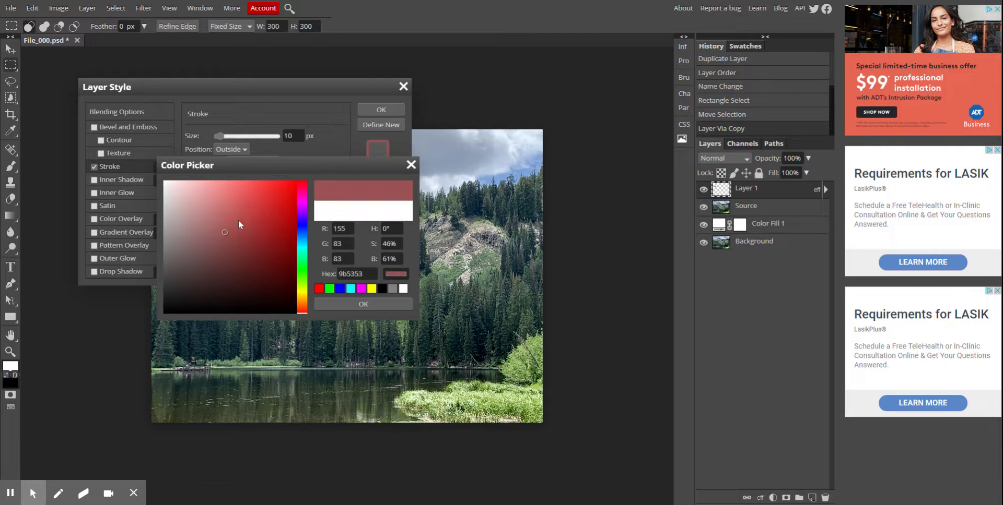
{"action": "left_click", "coordinate": [403, 291]}
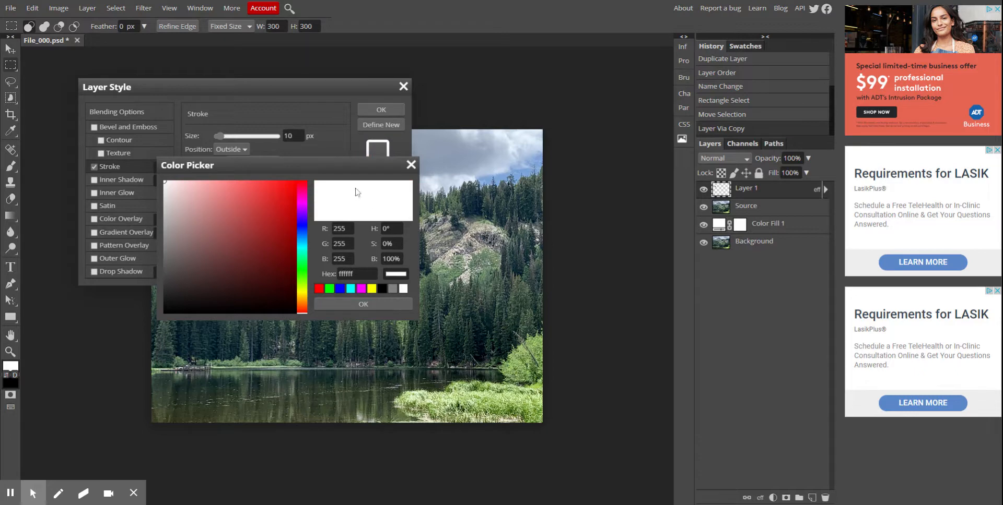
{"action": "left_click", "coordinate": [361, 305]}
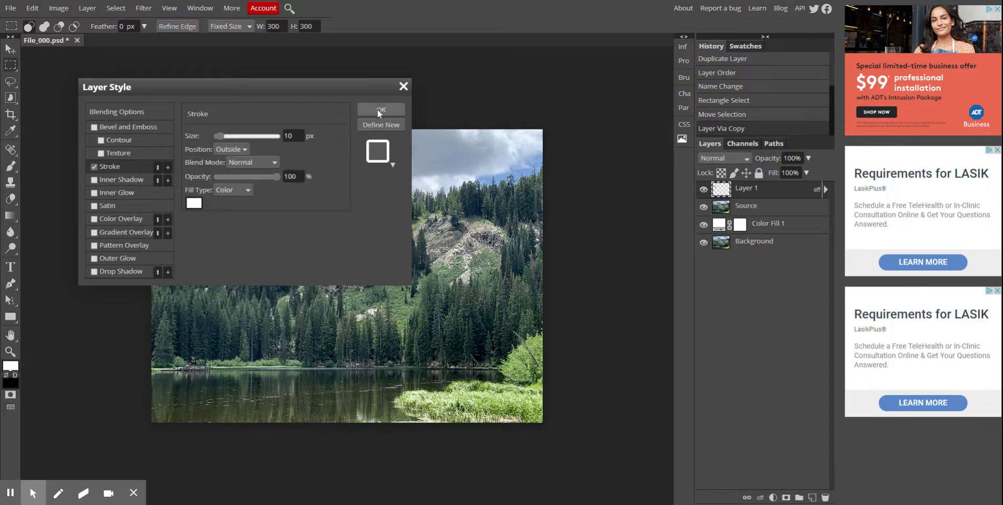
{"action": "left_click", "coordinate": [377, 108]}
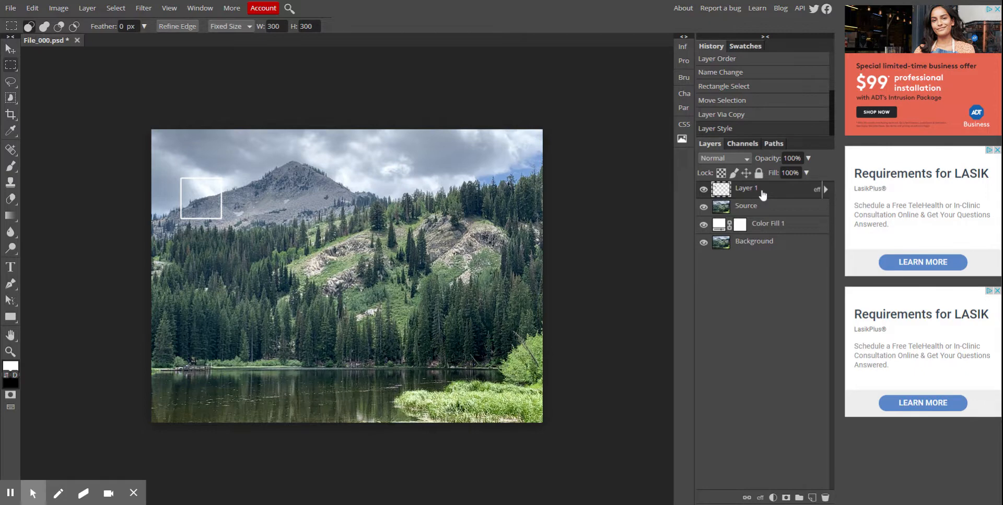
Add a Drop Shadow to Layer 1 with Multiply blending, 57% opacity, 30° angle, 27 px distance and 13 px size
{"action": "left_click", "coordinate": [790, 197]}
{"action": "double_click", "coordinate": [790, 197]}
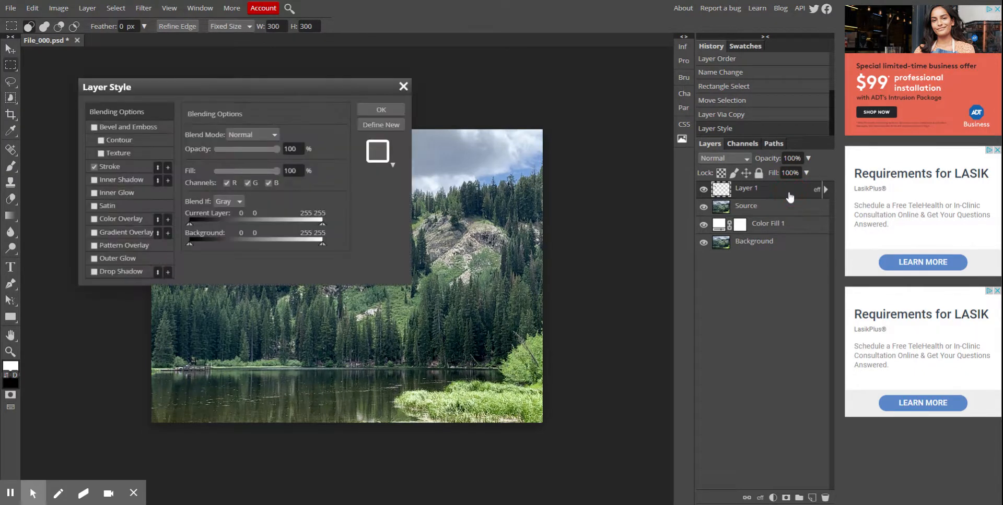
{"action": "left_click", "coordinate": [95, 271]}
{"action": "left_click", "coordinate": [112, 271]}
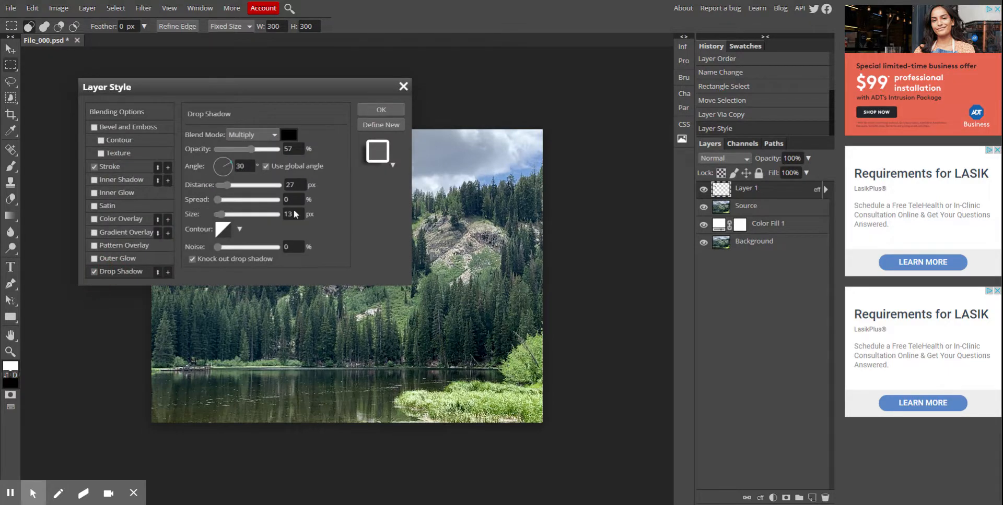
{"action": "left_click", "coordinate": [387, 112]}
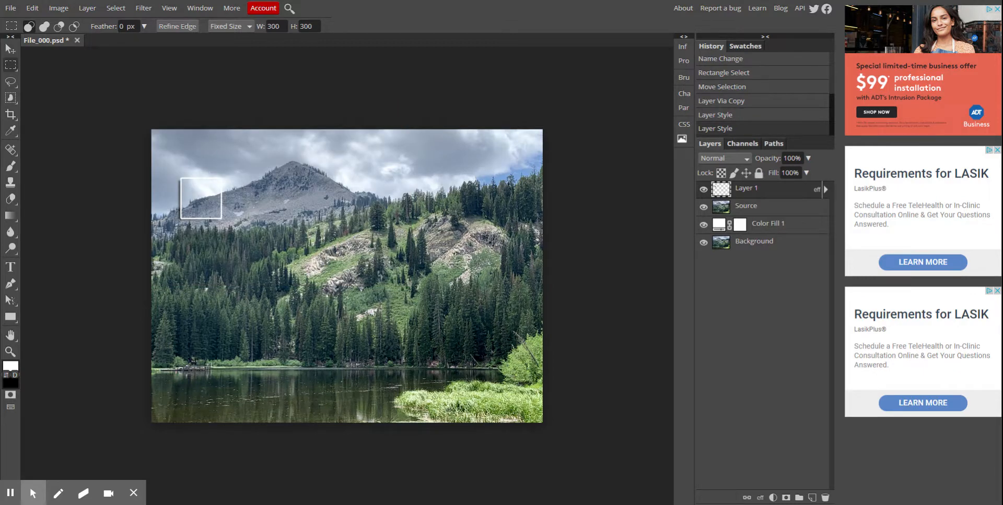
Rotate Layer 1's square counterclockwise to about -22.8° with Free Transform
{"action": "left_click", "coordinate": [56, 10]}
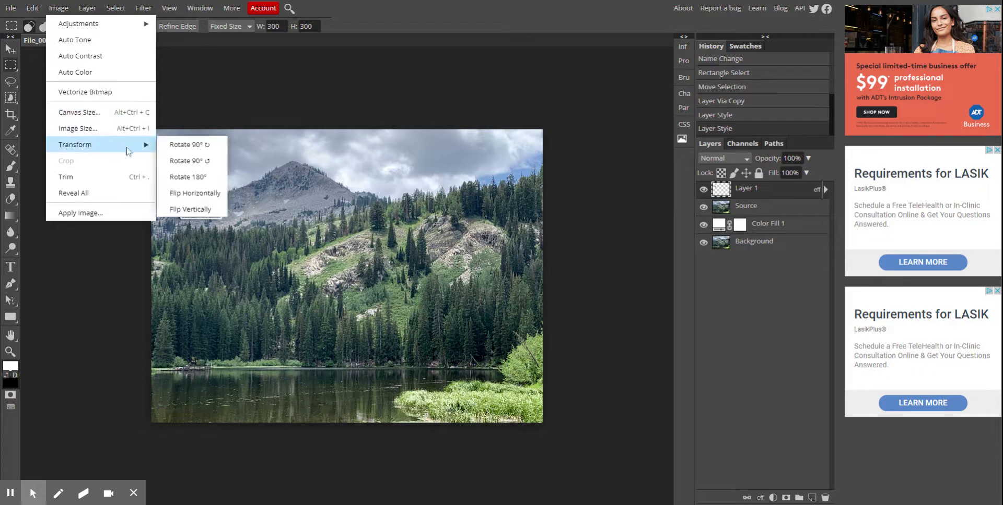
{"action": "mouse_move", "coordinate": [34, 11]}
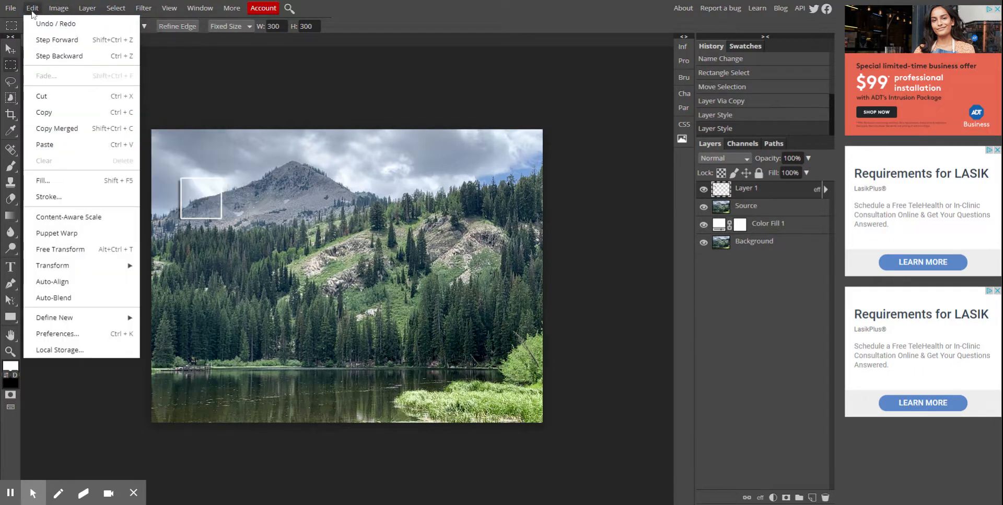
{"action": "left_click", "coordinate": [58, 250]}
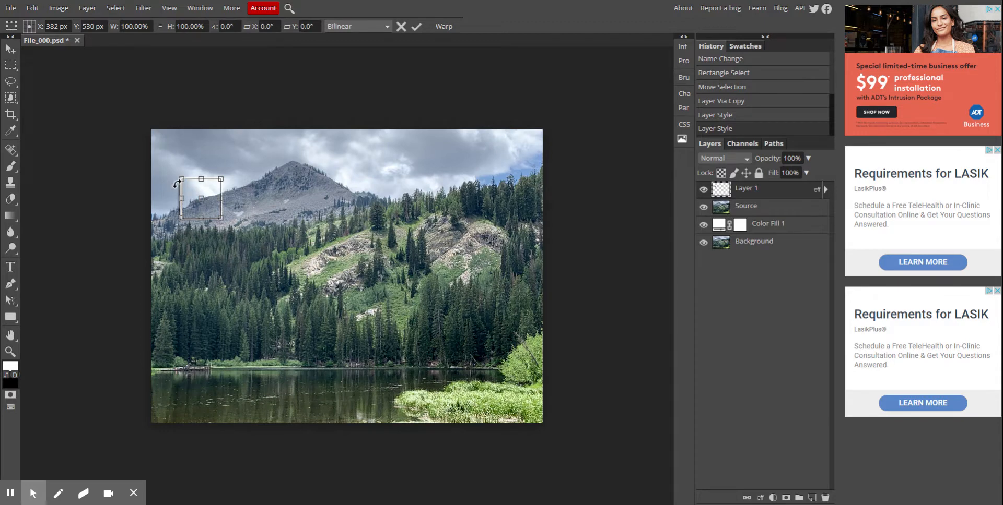
{"action": "left_click_drag", "start_coordinate": [177, 184], "coordinate": [174, 195]}
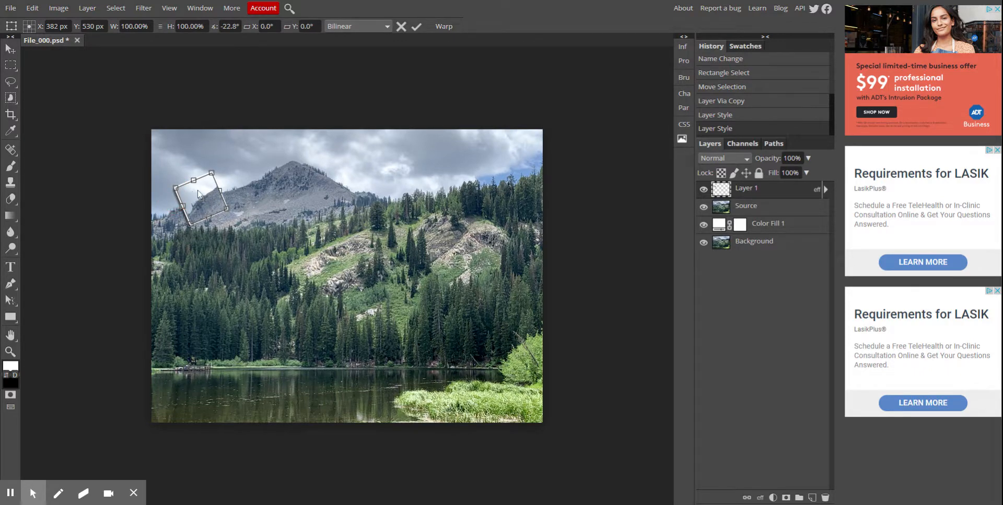
{"action": "key", "text": "Return"}
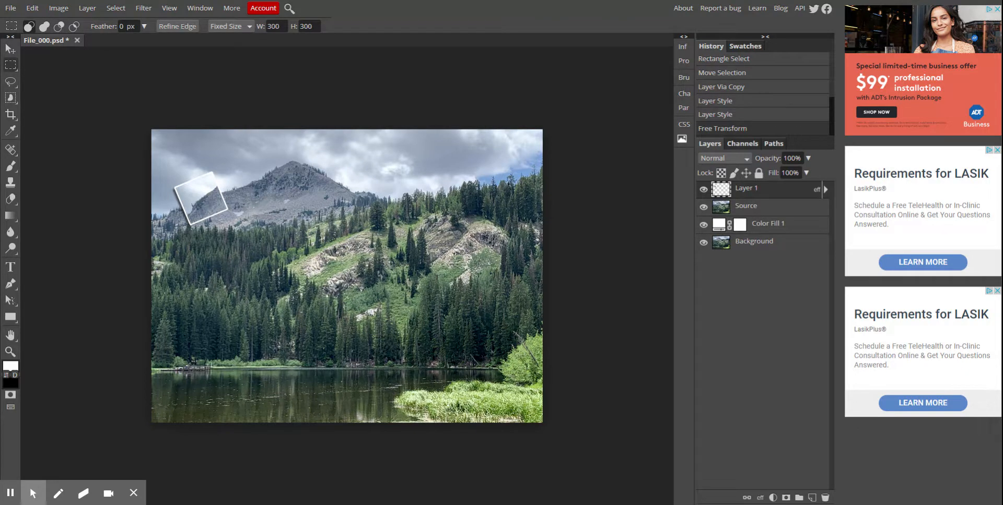
Expand Layer 1's effects and copy its layer style
{"action": "left_click", "coordinate": [826, 192]}
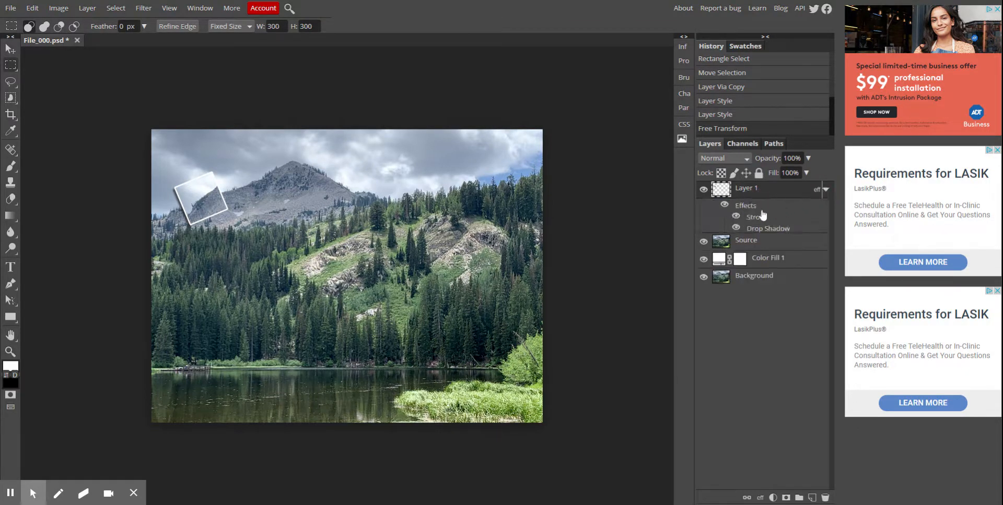
{"action": "right_click", "coordinate": [826, 191]}
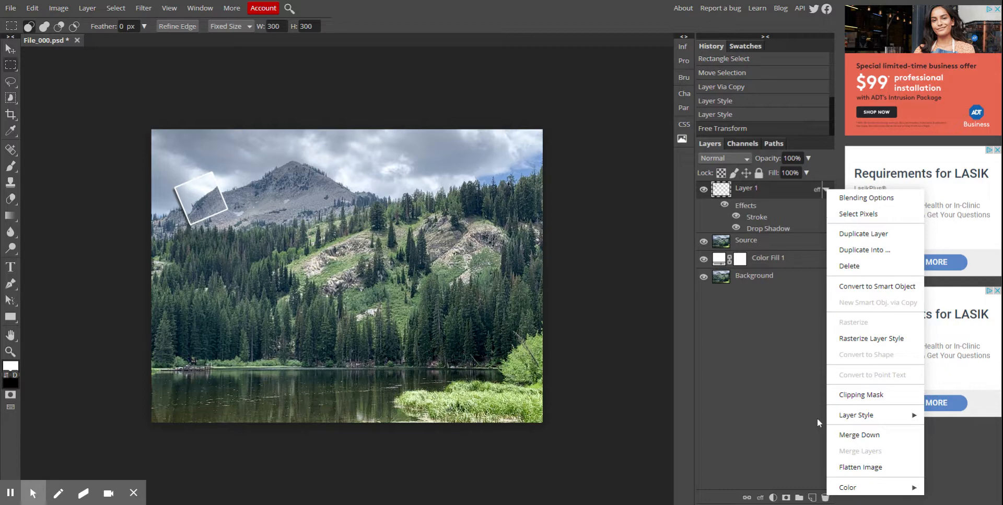
{"action": "mouse_move", "coordinate": [887, 415]}
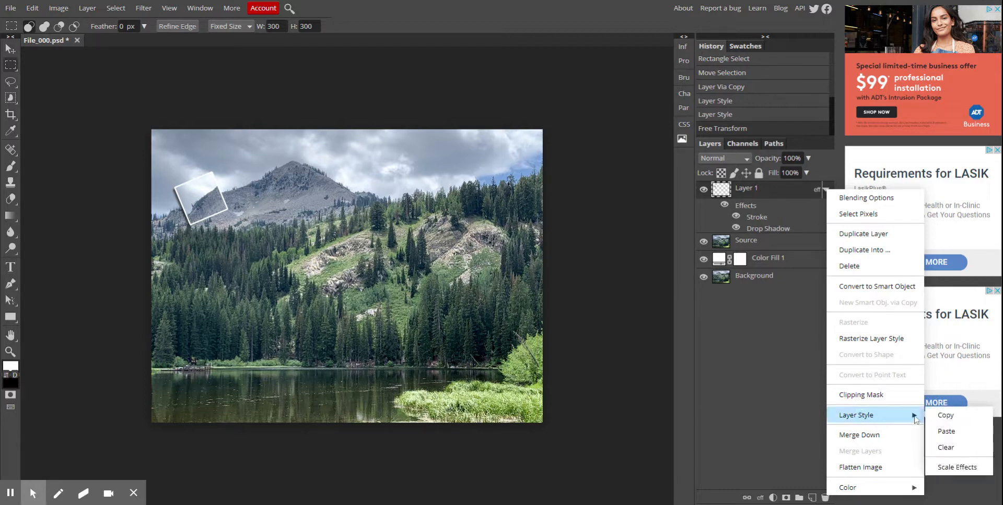
{"action": "left_click", "coordinate": [958, 418]}
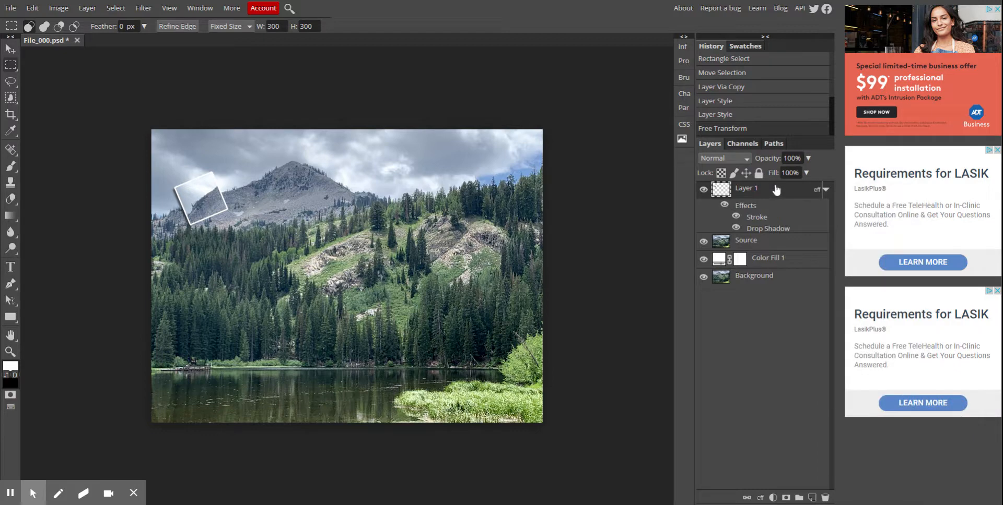
Select a 300 by 300 square of the Source layer just below and right of the tilted square and copy it to a new layer
{"action": "left_click", "coordinate": [750, 244]}
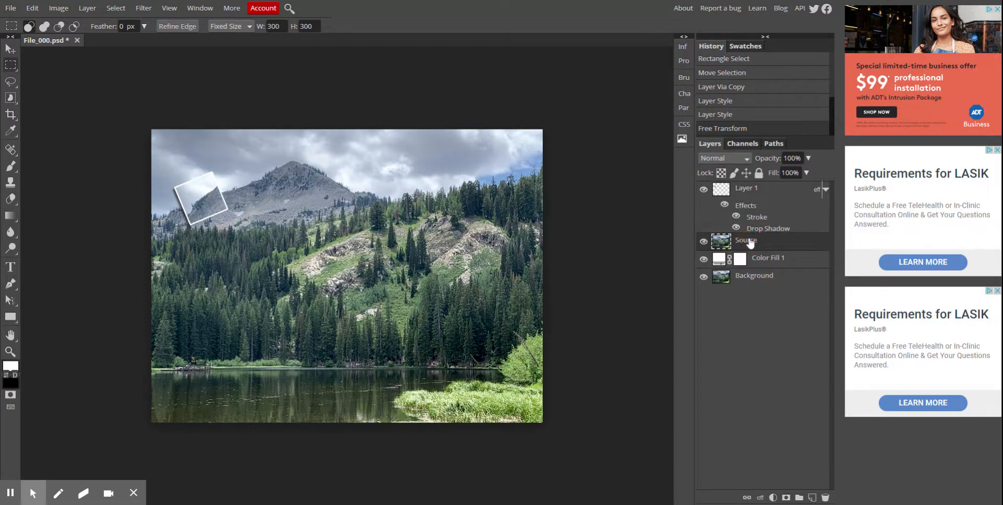
{"action": "right_click", "coordinate": [14, 70]}
{"action": "left_click", "coordinate": [42, 70]}
{"action": "left_click", "coordinate": [202, 197]}
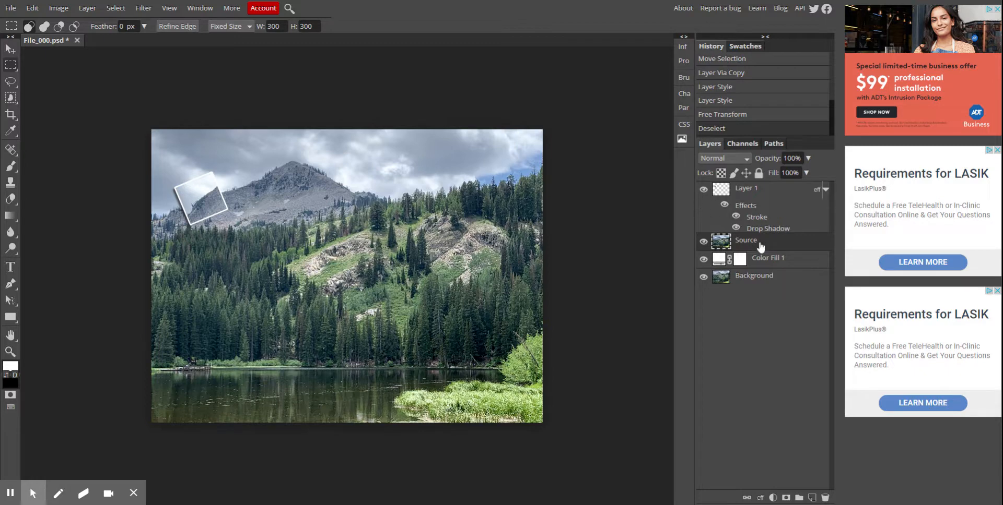
{"action": "left_click", "coordinate": [242, 195]}
{"action": "left_click_drag", "start_coordinate": [260, 207], "coordinate": [234, 230]}
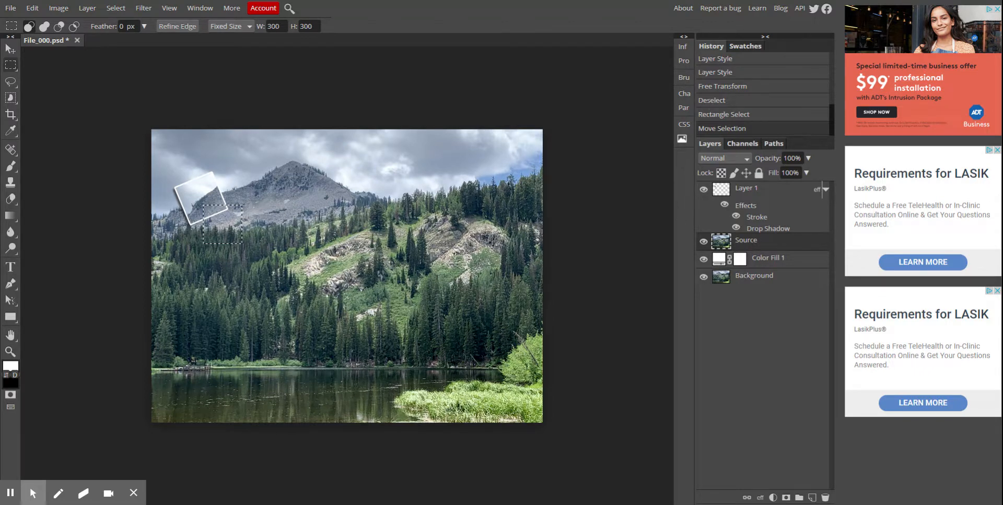
{"action": "key", "text": "ctrl+j"}
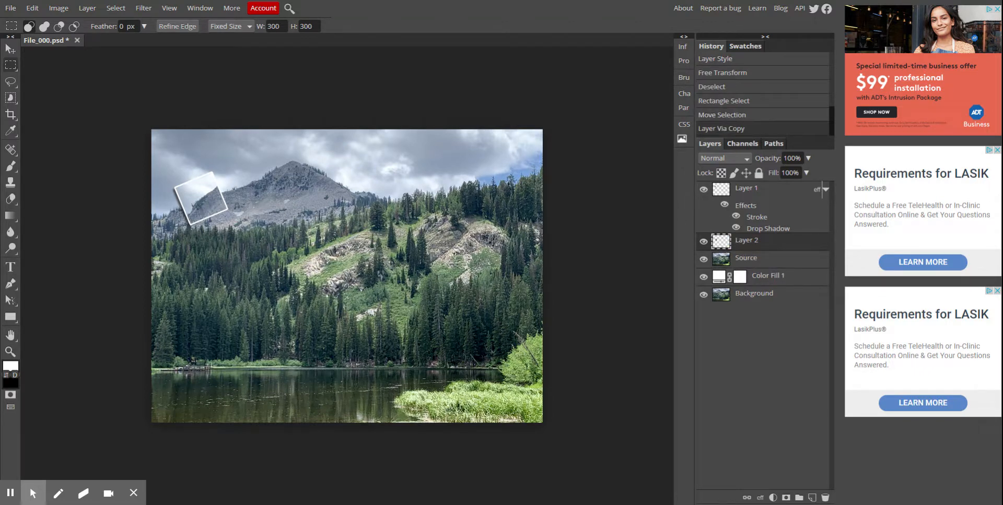
Paste the copied stroke and drop shadow style onto Layer 2
{"action": "right_click", "coordinate": [782, 245]}
{"action": "mouse_move", "coordinate": [855, 432]}
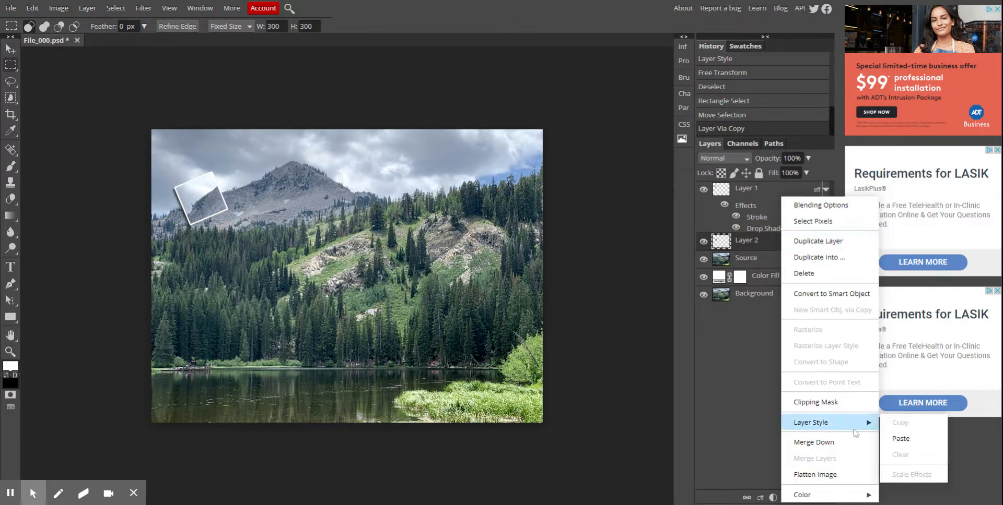
{"action": "left_click", "coordinate": [907, 440]}
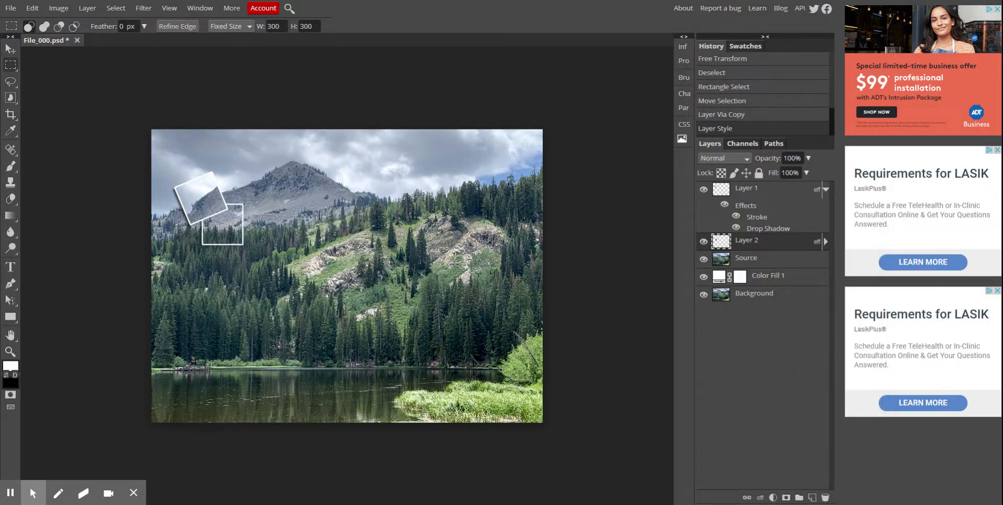
Rotate Layer 2's square clockwise to about 23.1° with Free Transform
{"action": "left_click", "coordinate": [33, 9]}
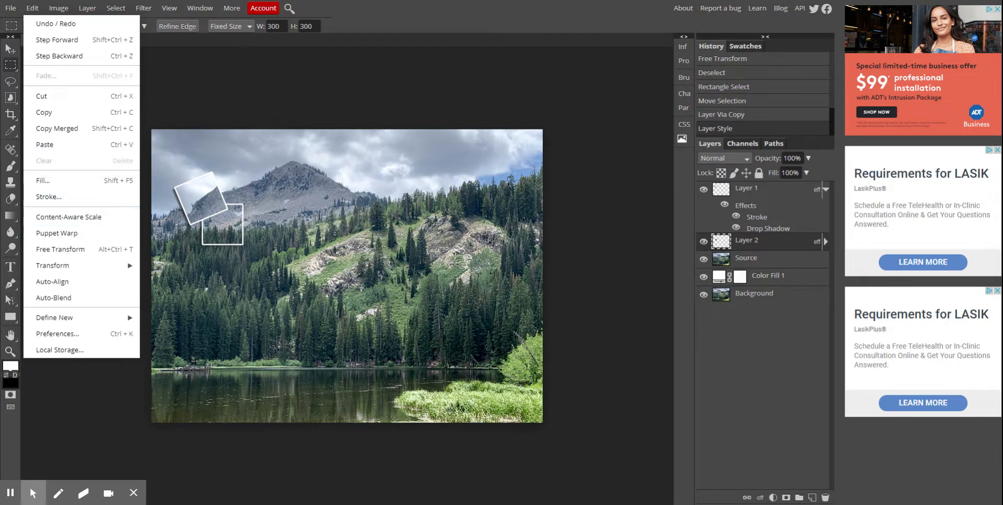
{"action": "mouse_move", "coordinate": [134, 268]}
{"action": "left_click", "coordinate": [96, 248]}
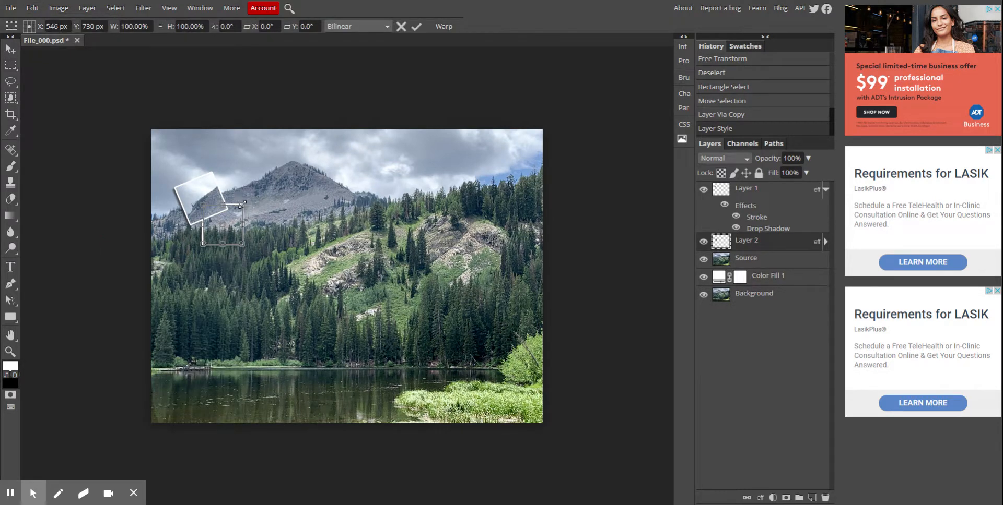
{"action": "left_click_drag", "start_coordinate": [238, 202], "coordinate": [240, 215]}
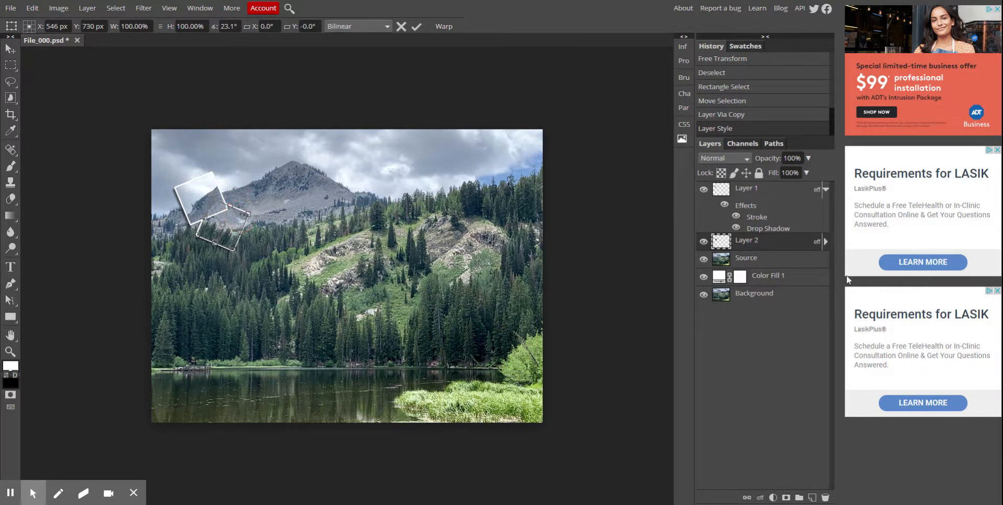
Copy another 300 by 300 square of the Source layer, over the mountain slope right of the first square, to a new layer
{"action": "left_click", "coordinate": [763, 260]}
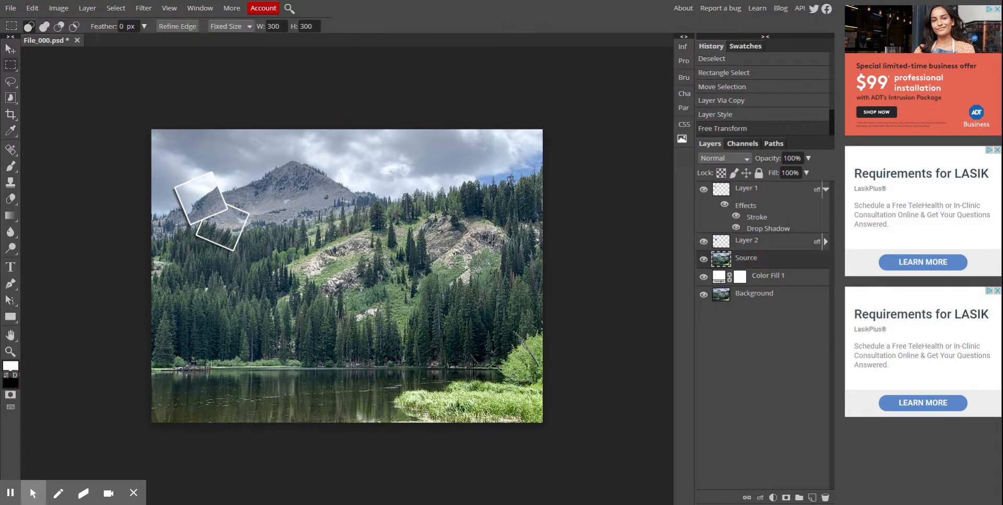
{"action": "left_click", "coordinate": [10, 64]}
{"action": "left_click_drag", "start_coordinate": [226, 182], "coordinate": [253, 219]}
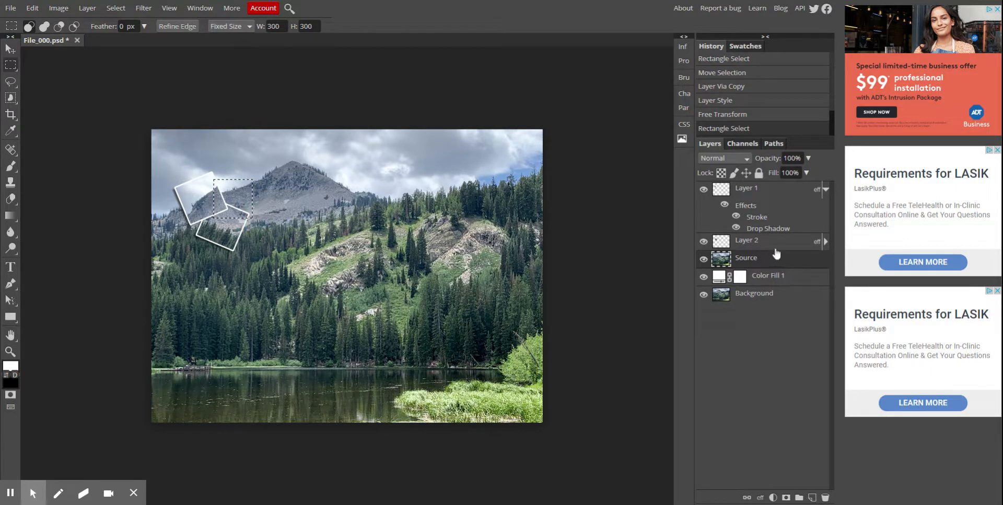
{"action": "key", "text": "ctrl+j"}
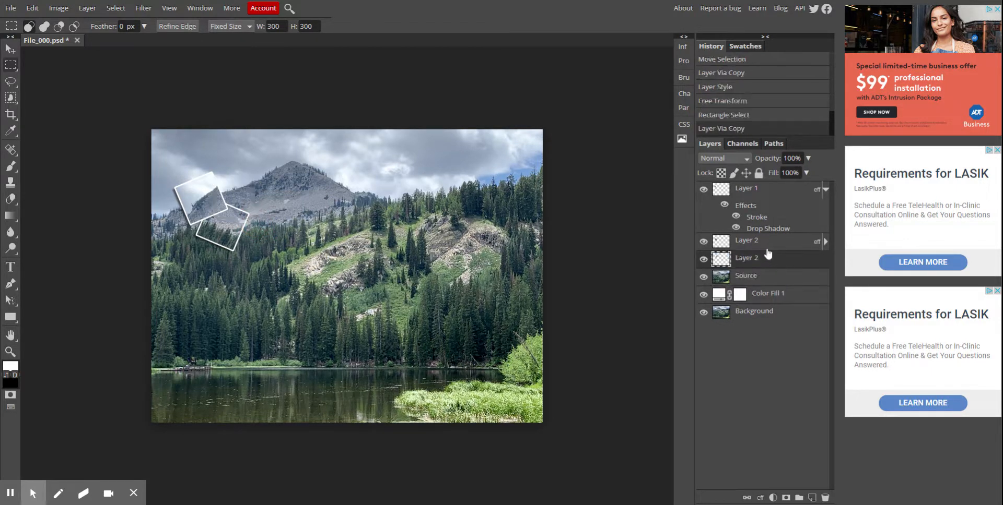
Paste the copied layer style onto the new square layer directly above Source
{"action": "right_click", "coordinate": [799, 262]}
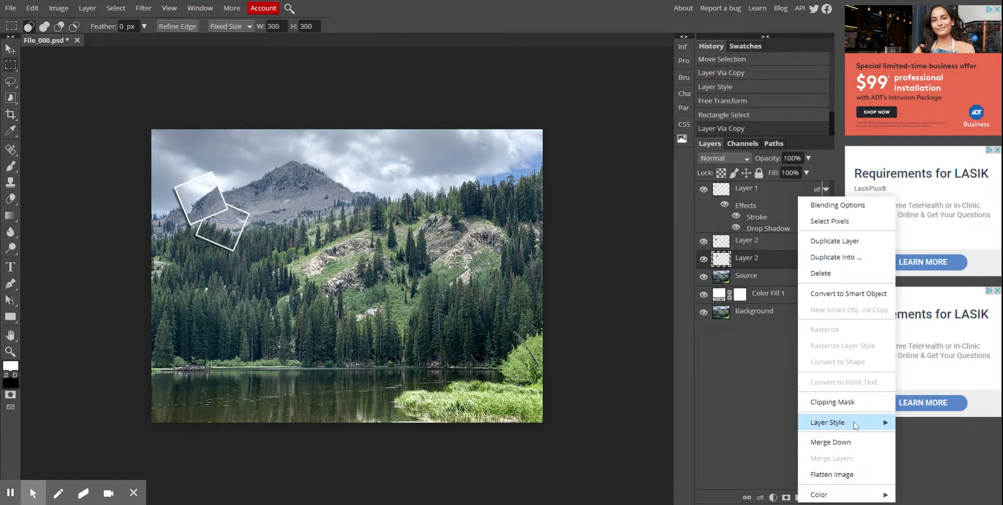
{"action": "mouse_move", "coordinate": [857, 424]}
{"action": "left_click", "coordinate": [917, 440]}
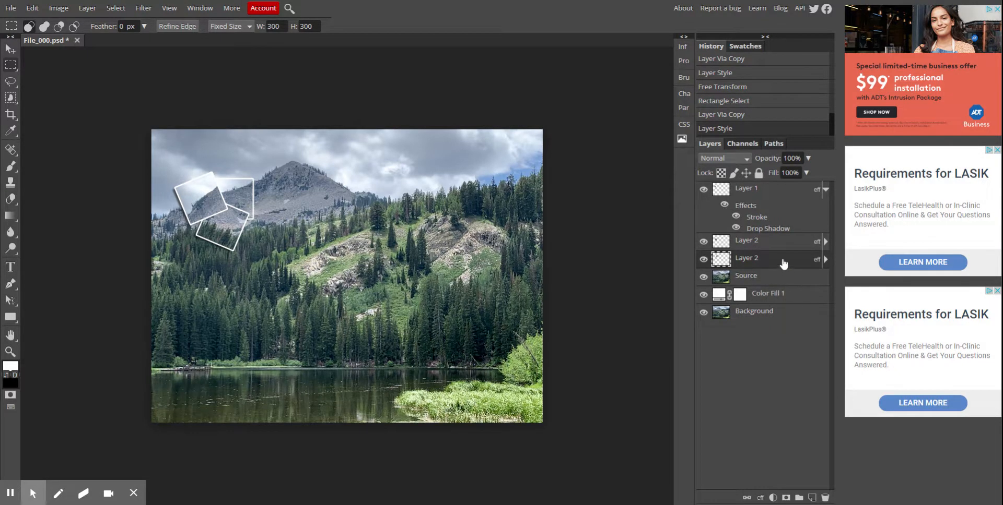
Try the newest square's layer one position higher, above the rotated Layer 2 square, and move it back down directly above Source
{"action": "left_click", "coordinate": [782, 260]}
{"action": "key", "text": "ctrl+]"}
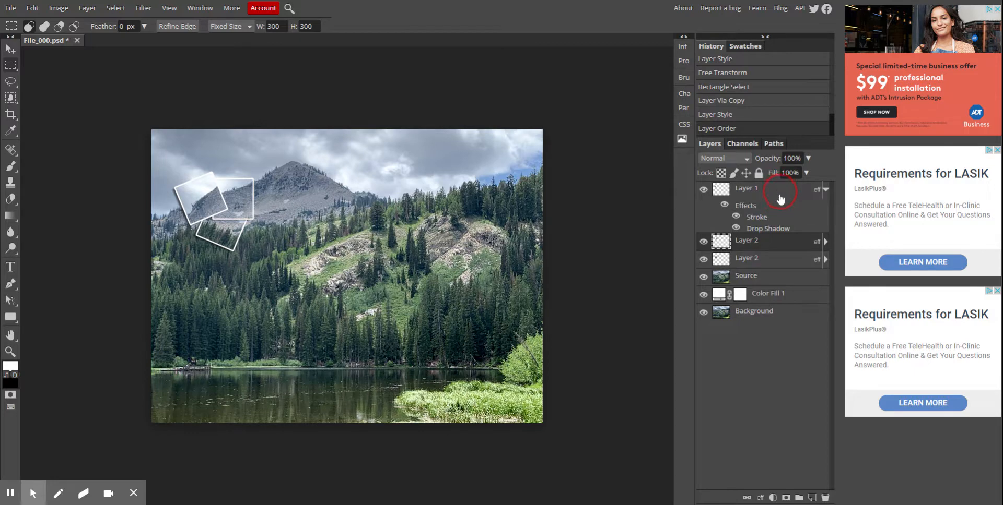
{"action": "key", "text": "ctrl+["}
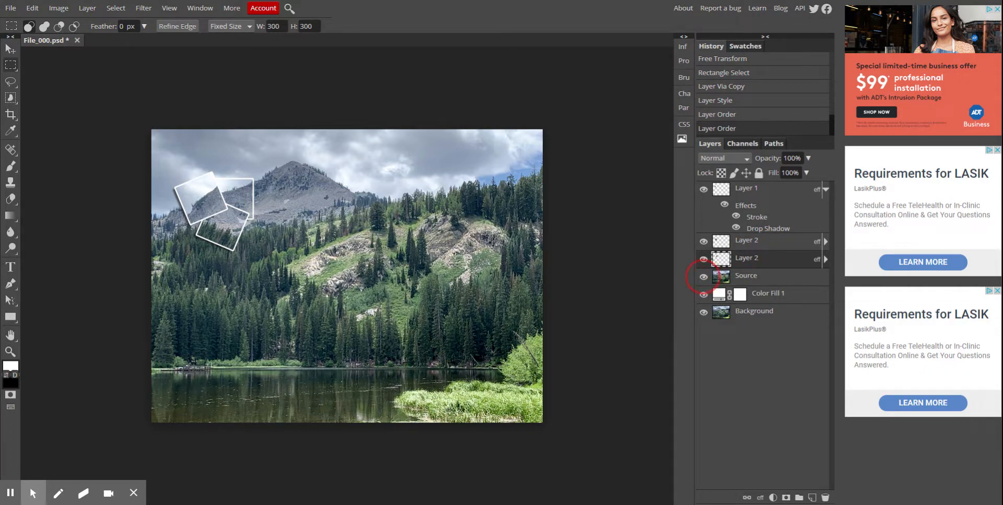
Preview the collage squares on the white fill by temporarily hiding the Source layer, leaving Source visible at the end
{"action": "left_click", "coordinate": [703, 278]}
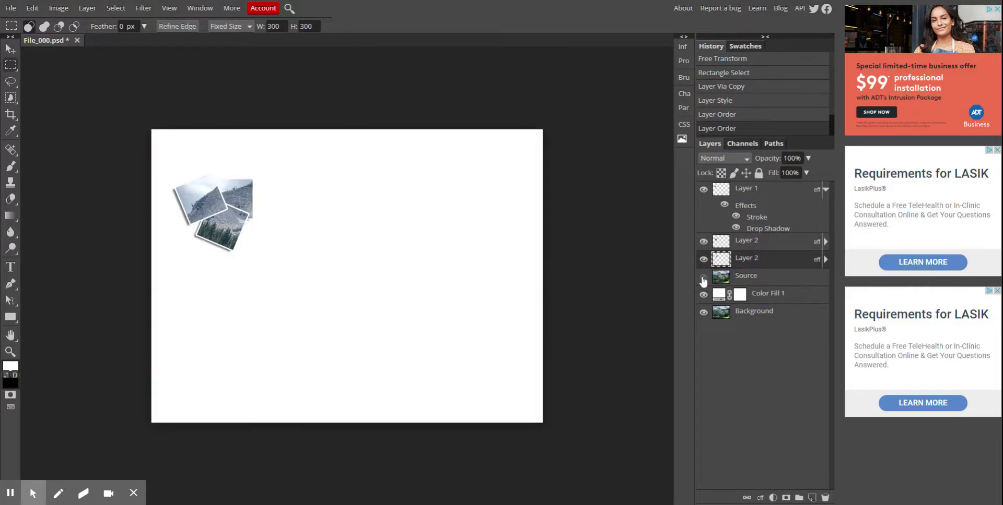
{"action": "left_click", "coordinate": [703, 282]}
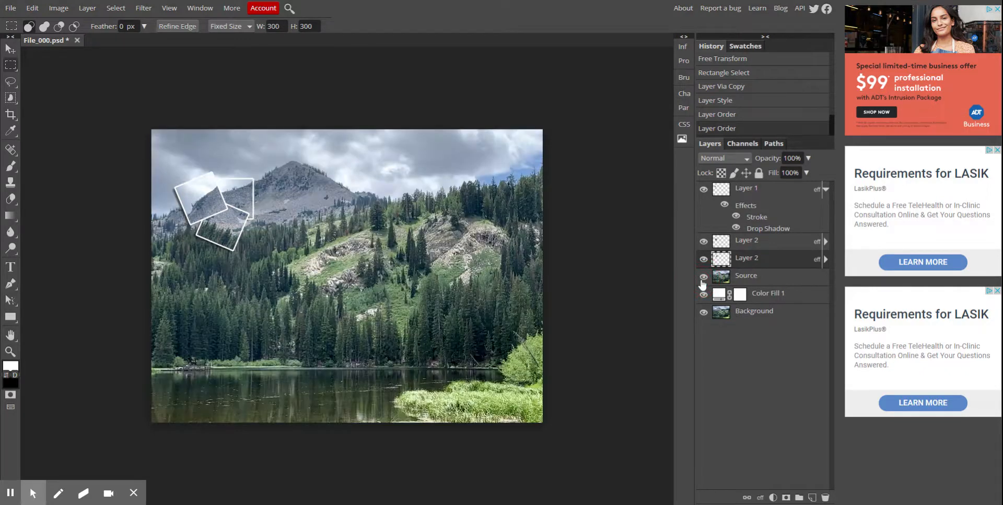
{"action": "left_click", "coordinate": [703, 278]}
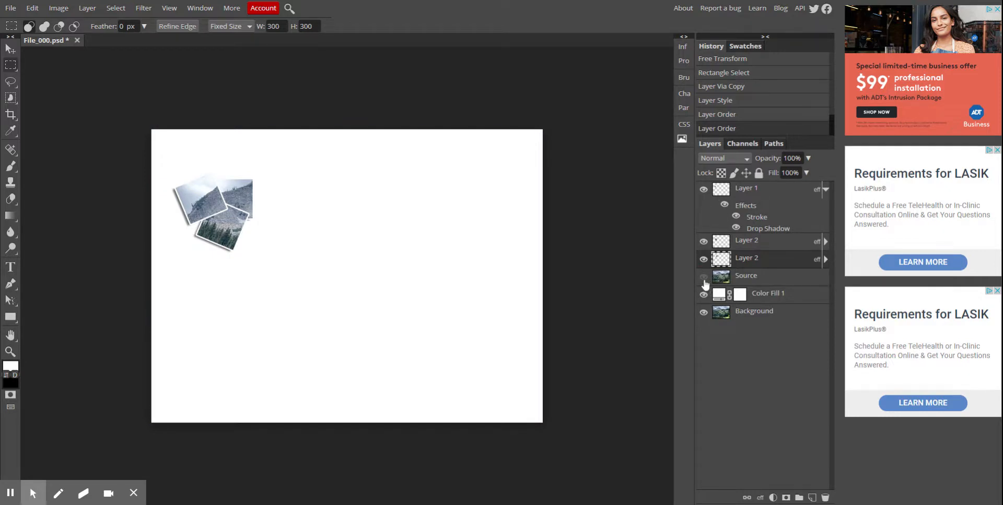
{"action": "double_click", "coordinate": [704, 278]}
{"action": "left_click", "coordinate": [703, 279]}
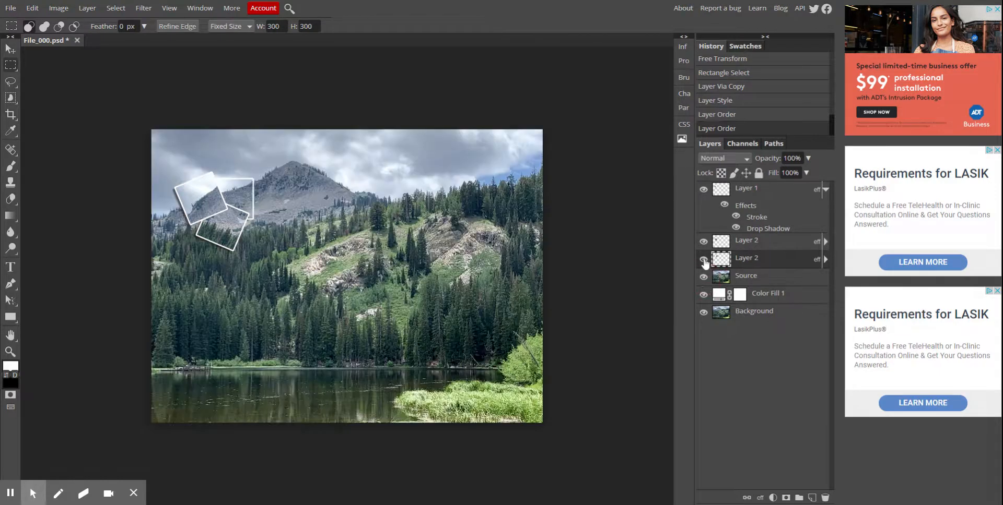